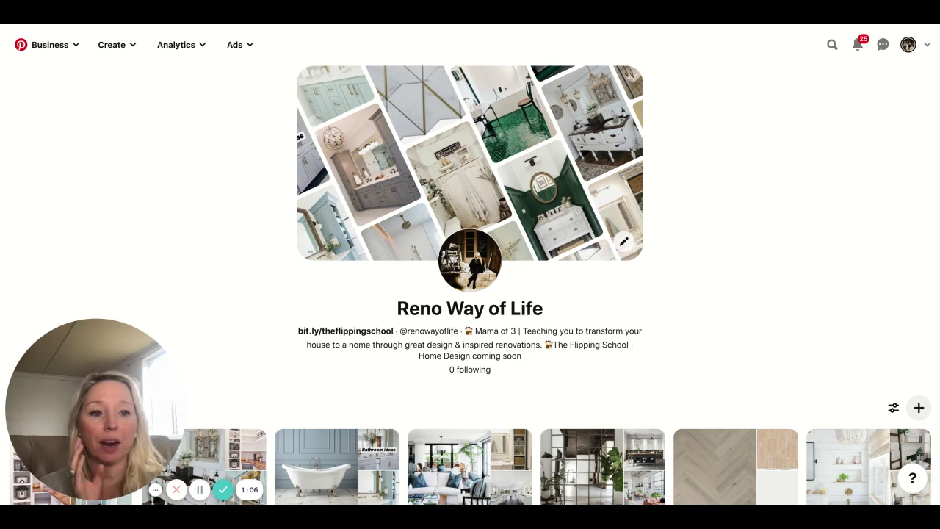
- Create a new board named "Orange Tree Lane Inspiration" from the profile, leaving it non-secret
left_click(918, 409)
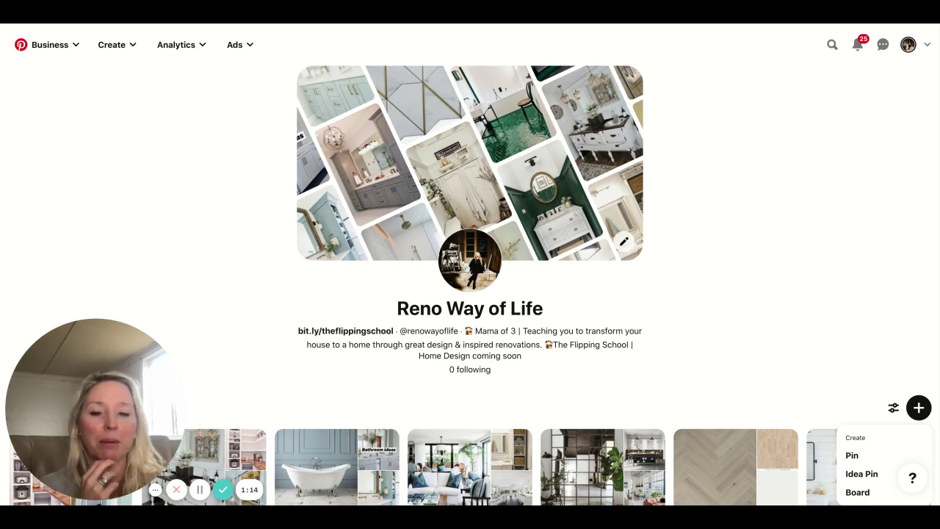
left_click(857, 493)
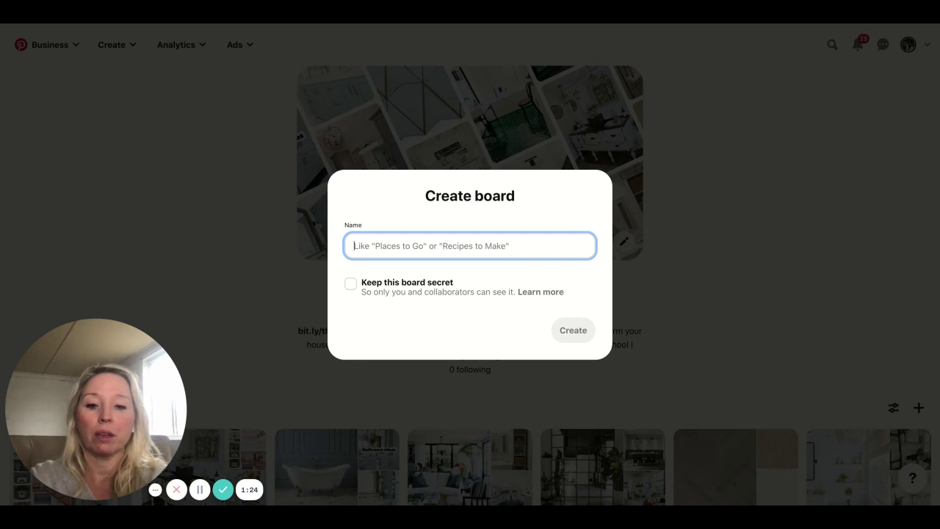
type("Oragn")
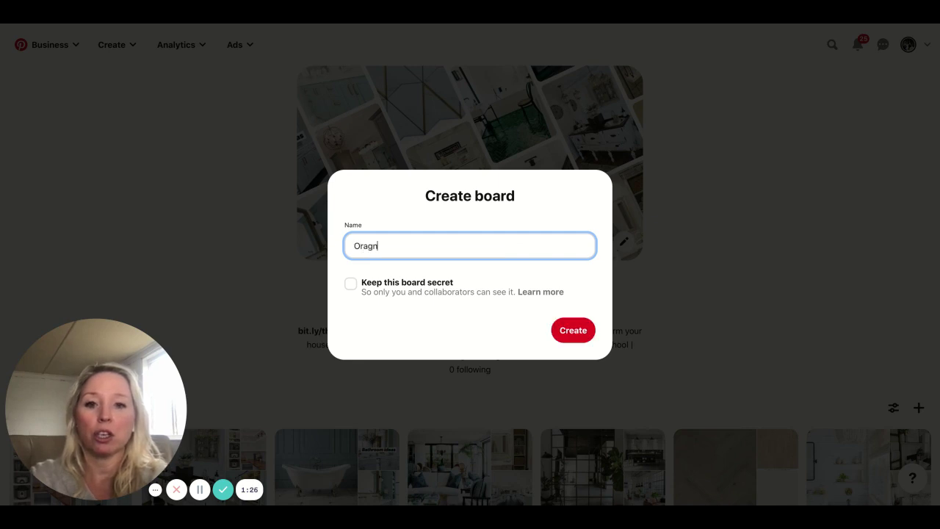
key("BackSpace")
key("BackSpace")
type("nge")
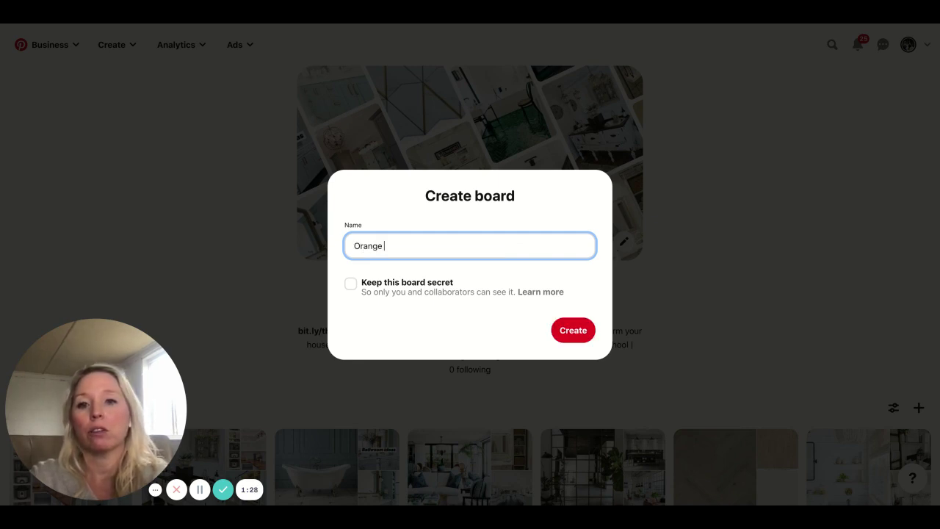
type(" Tree Lane")
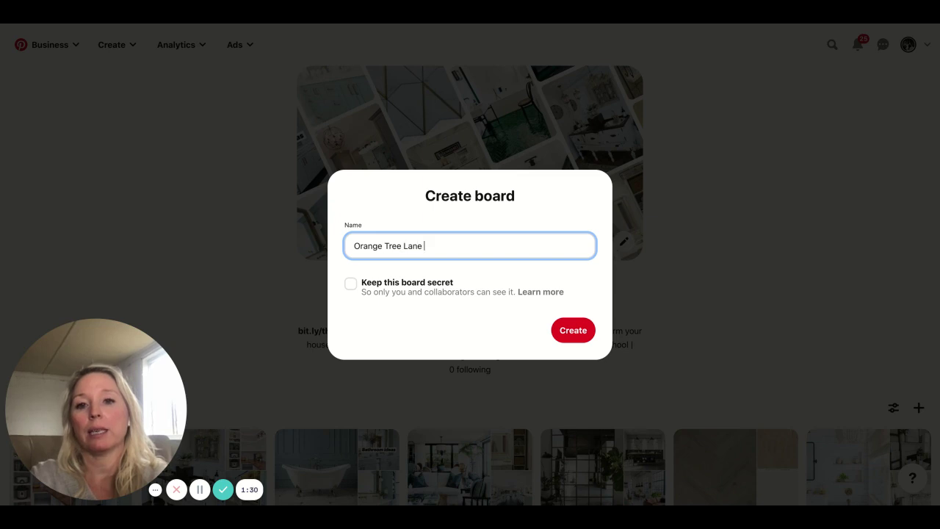
type(" Inspiration")
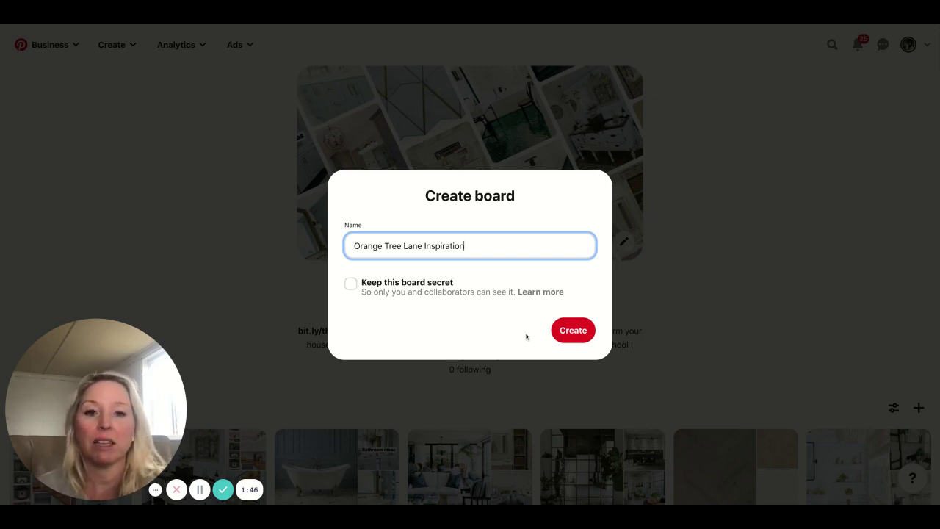
left_click(577, 329)
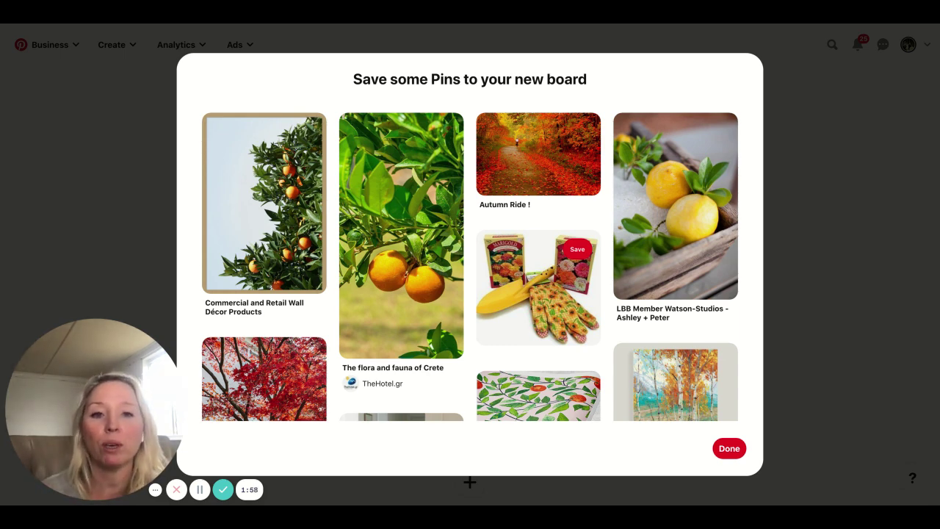
- Look through the suggested Pins for the new board and finish without saving any of them
scroll(437, 268, "down", 5)
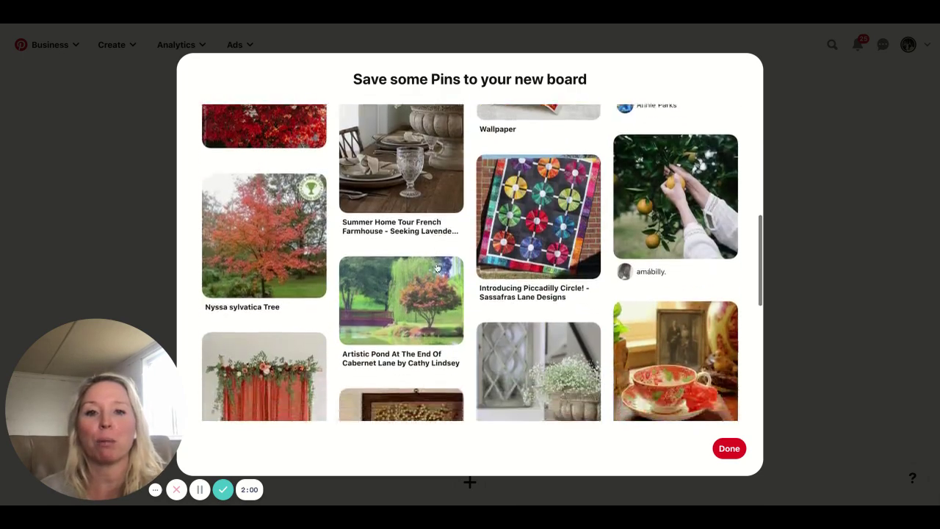
scroll(436, 268, "up", 5)
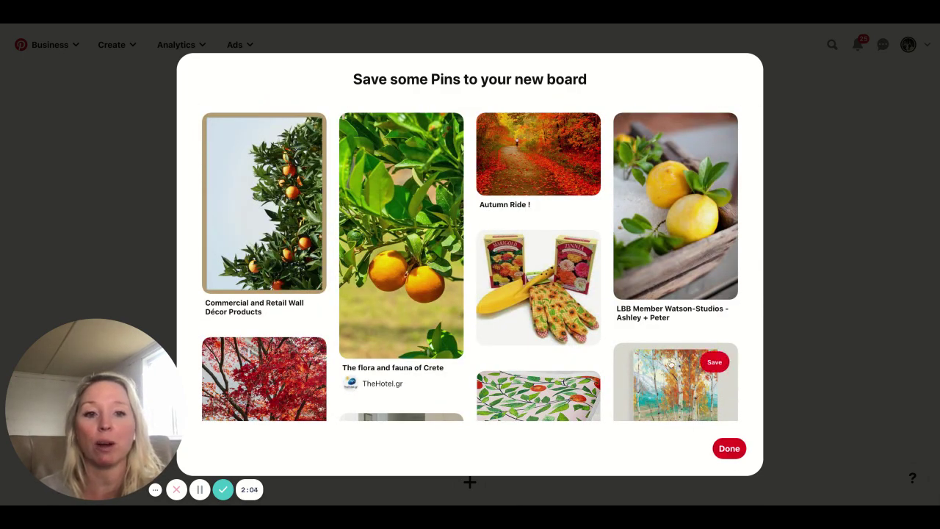
left_click(729, 448)
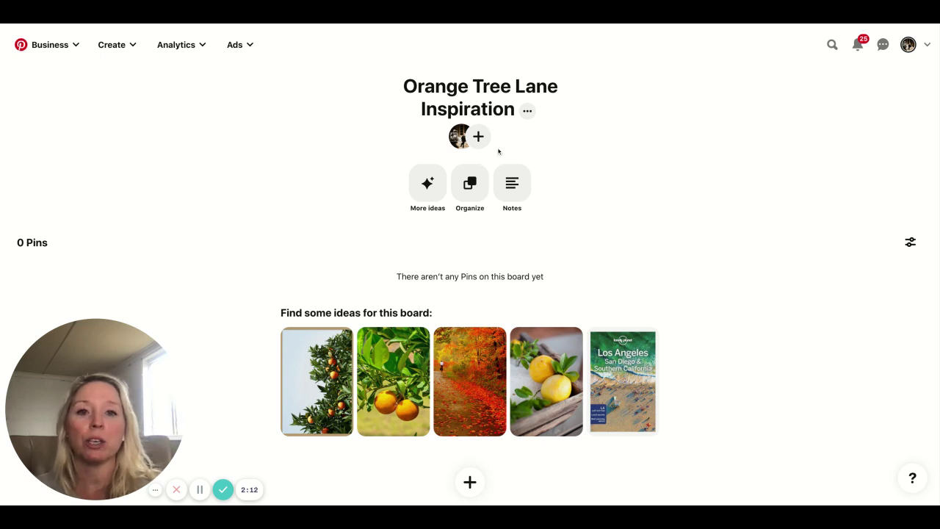
- Search your Pins for "modern farmhouse house"
left_click(832, 45)
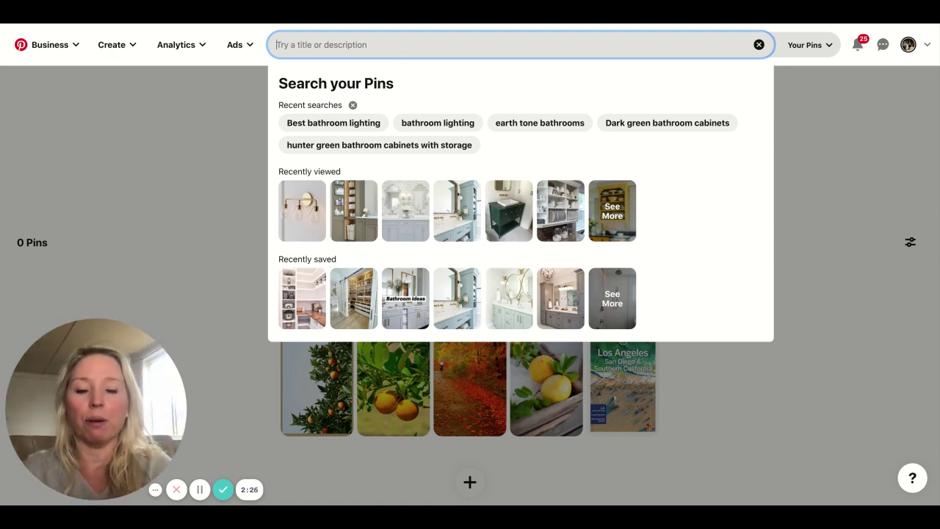
type("mode")
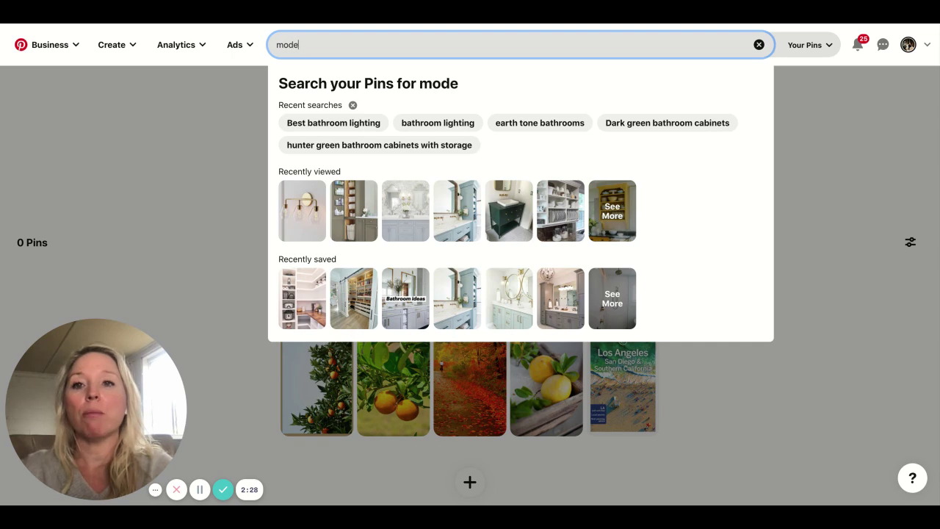
type("rn famrn fam=r")
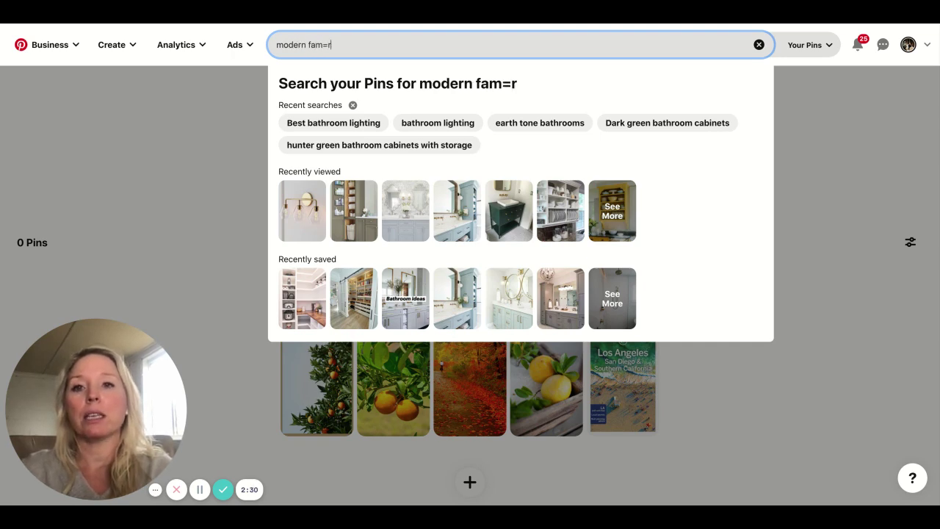
key("BackSpace")
key("BackSpace")
type("rmhouse")
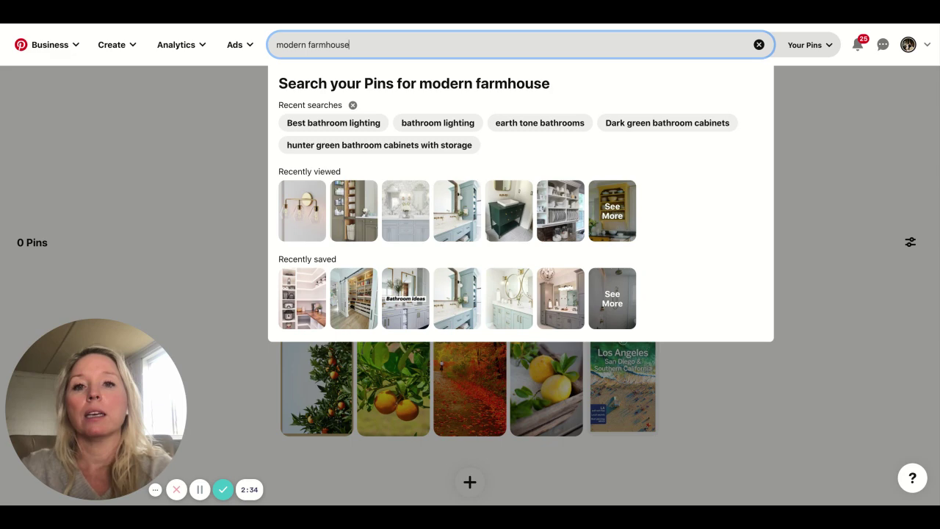
type(" house")
key("Return")
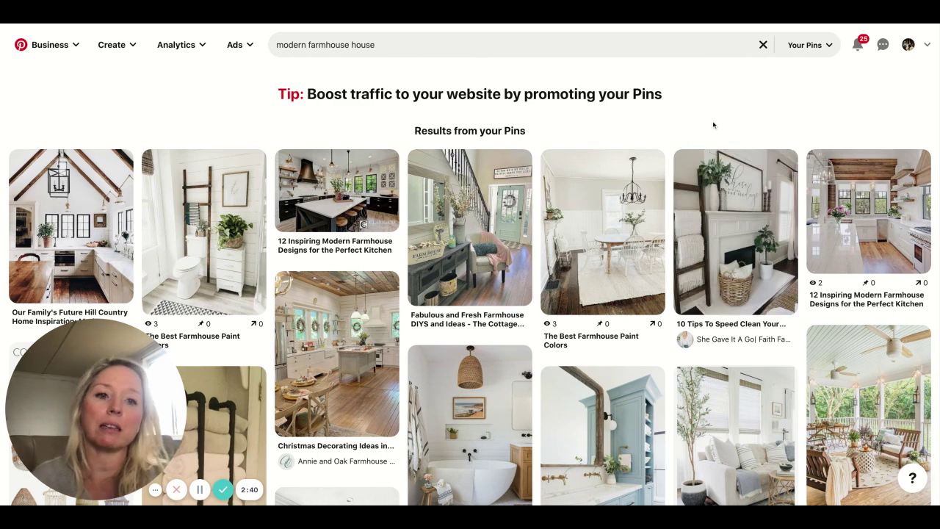
- Save the "Christmas Decorating Ideas in the Waco Airbnb" kitchen Pin to the Orange Tree Lane Inspiration board and return to the results
scroll(668, 176, "down", 3)
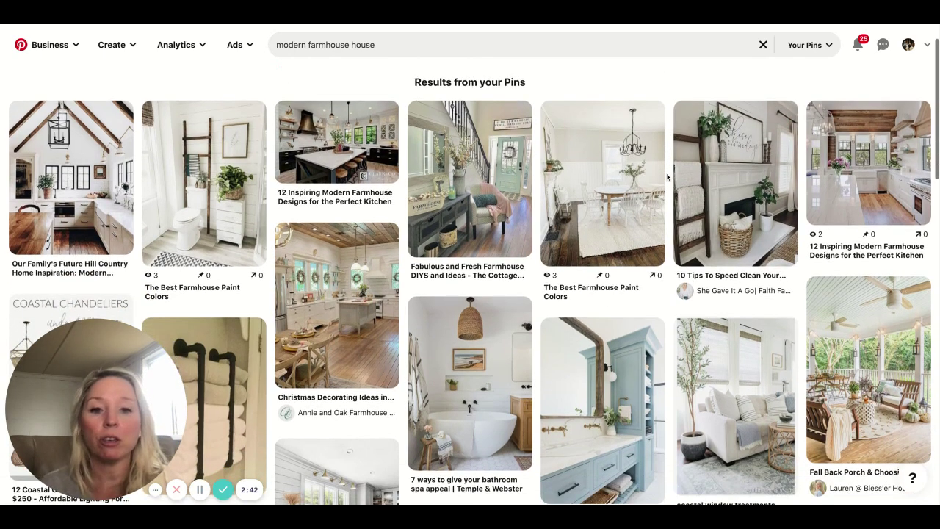
scroll(668, 176, "down", 1)
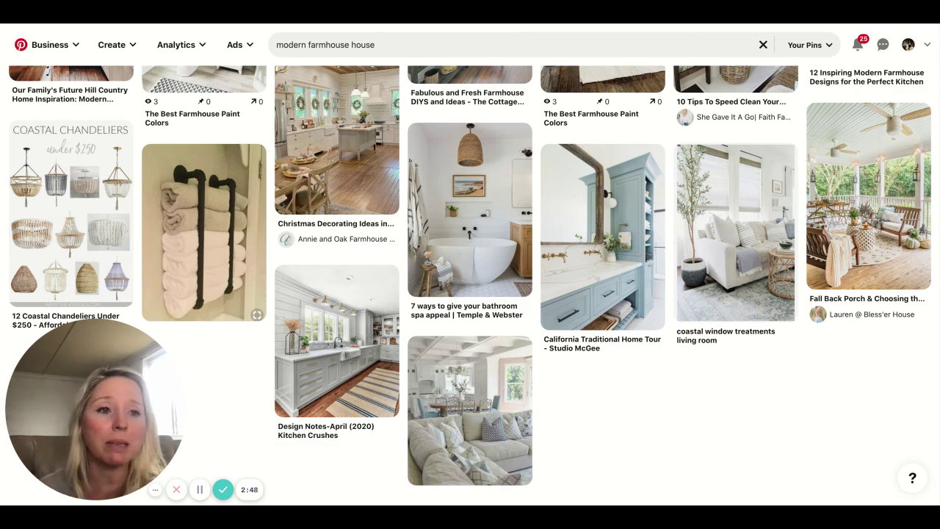
scroll(679, 213, "up", 1)
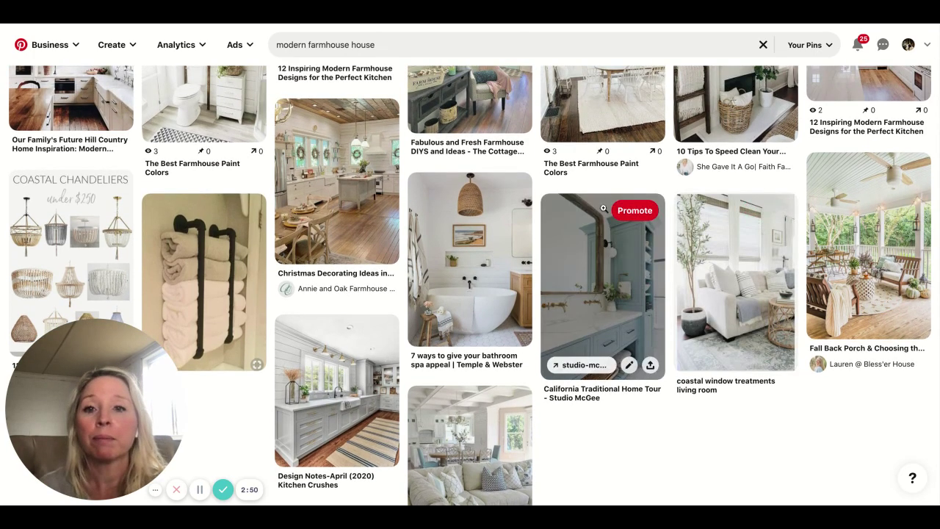
scroll(514, 198, "up", 1)
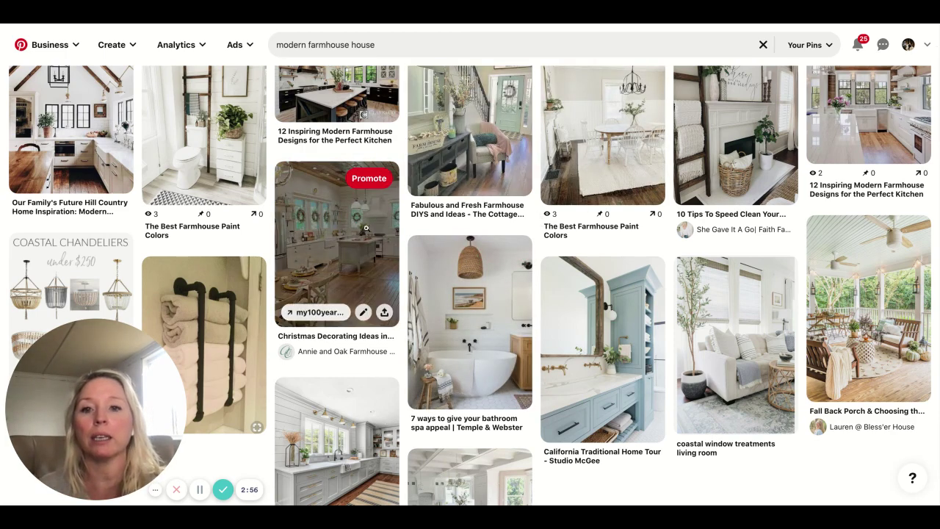
left_click(331, 212)
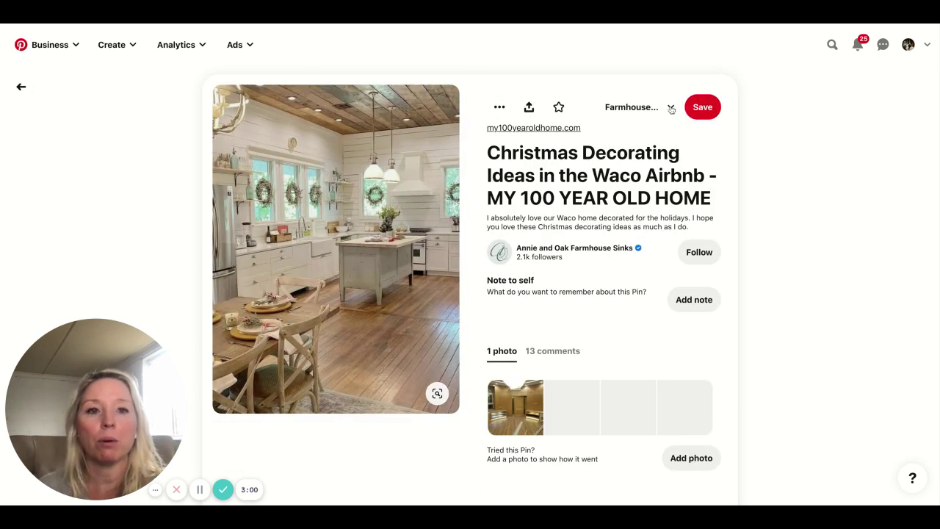
left_click(670, 109)
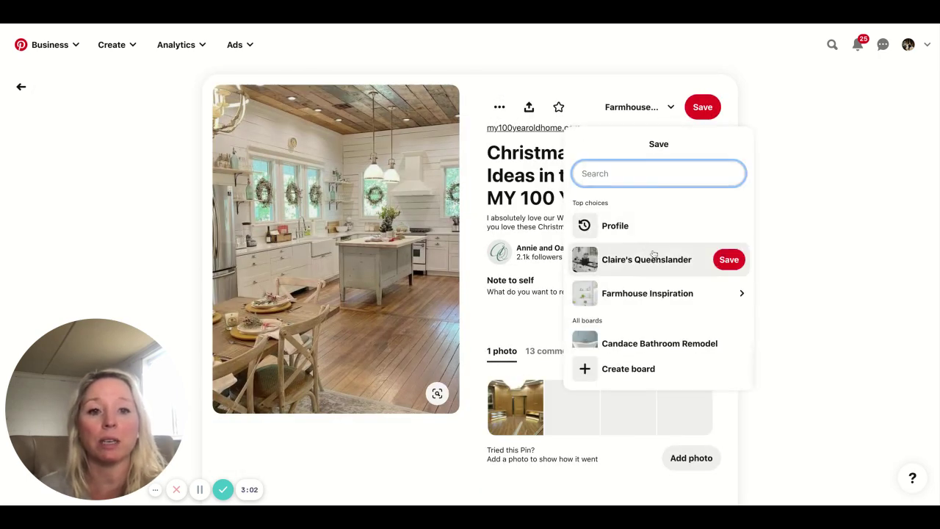
scroll(669, 295, "down", 3)
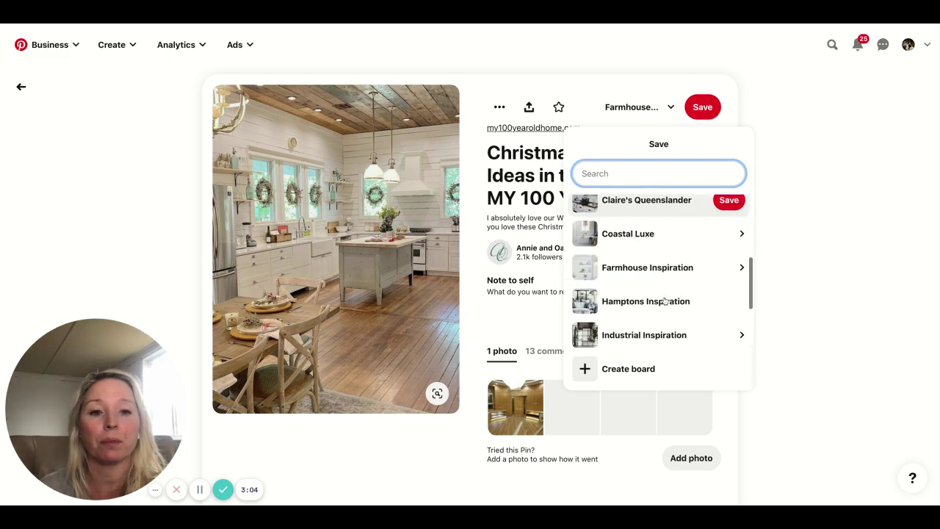
scroll(665, 301, "down", 3)
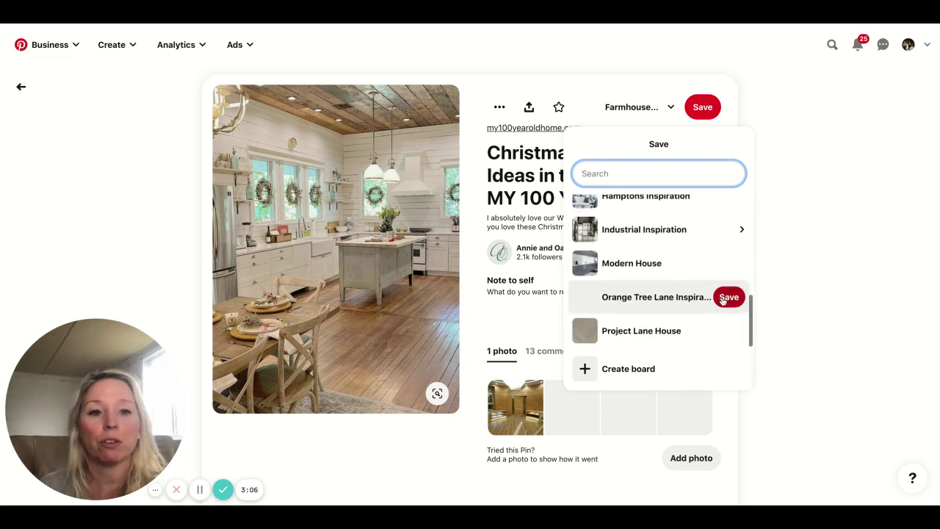
left_click(725, 298)
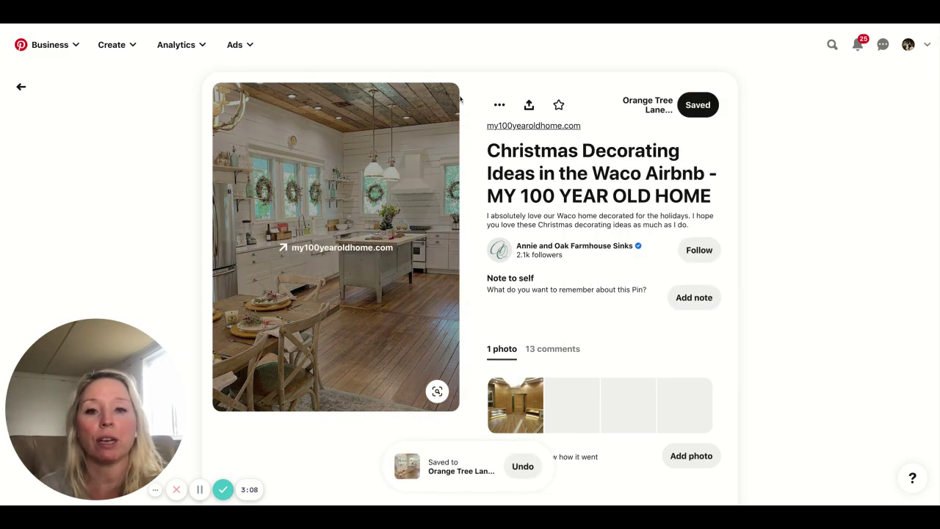
left_click(20, 86)
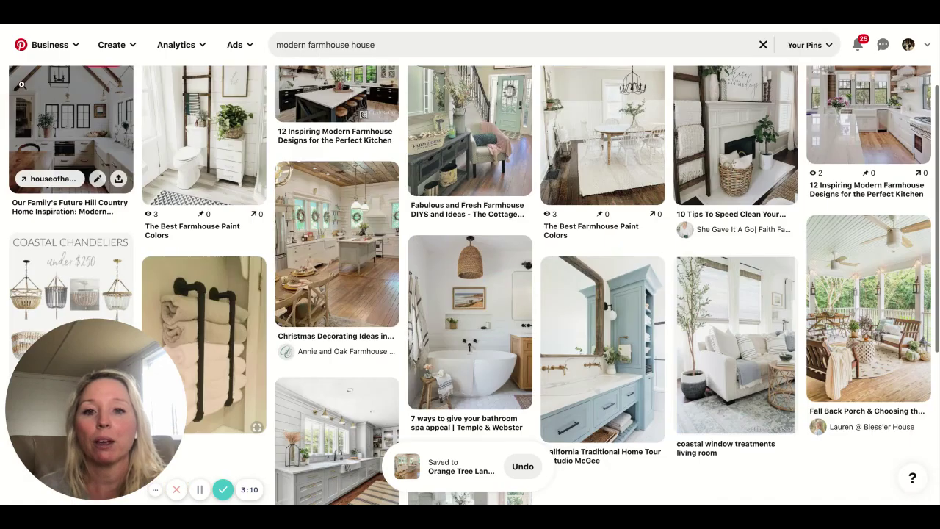
- Save the "7 ways to give your bathroom spa appeal" Pin to the Orange Tree Lane Inspiration board and return to the results
left_click(454, 283)
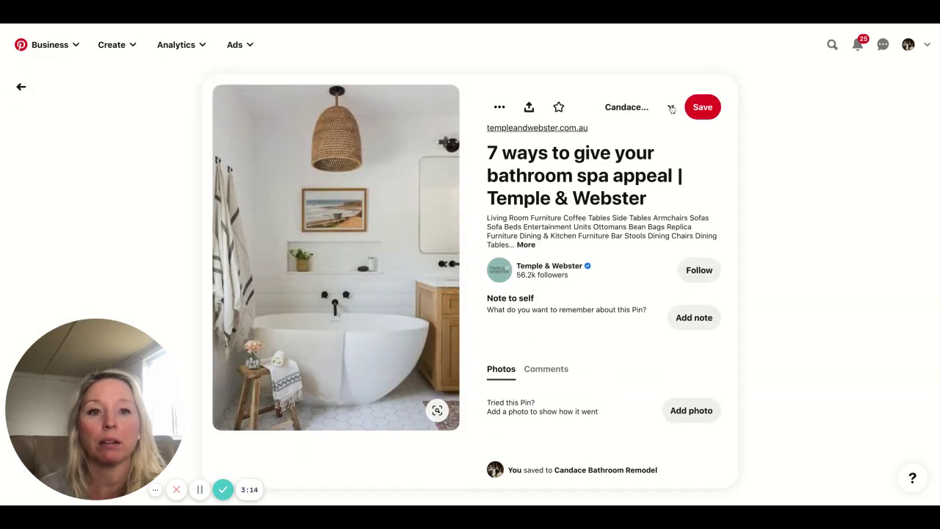
left_click(671, 108)
scroll(664, 272, "down", 6)
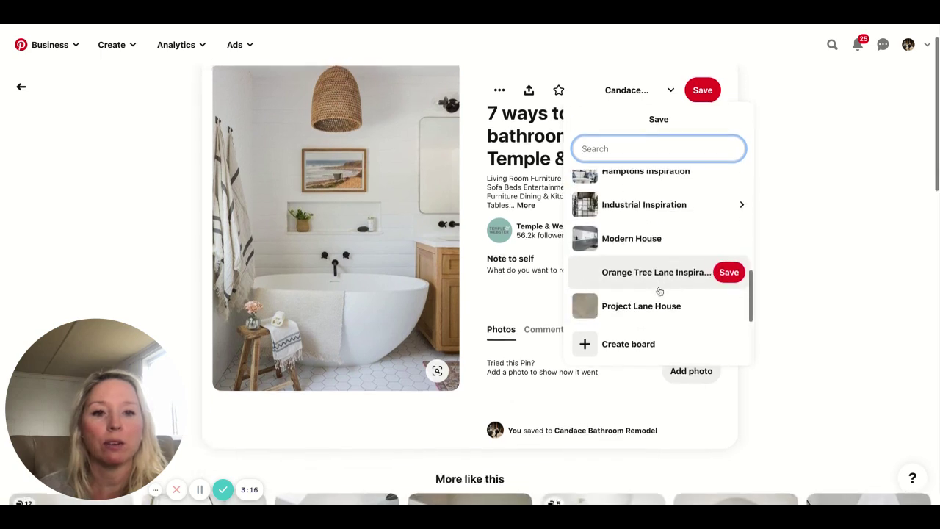
left_click(658, 290)
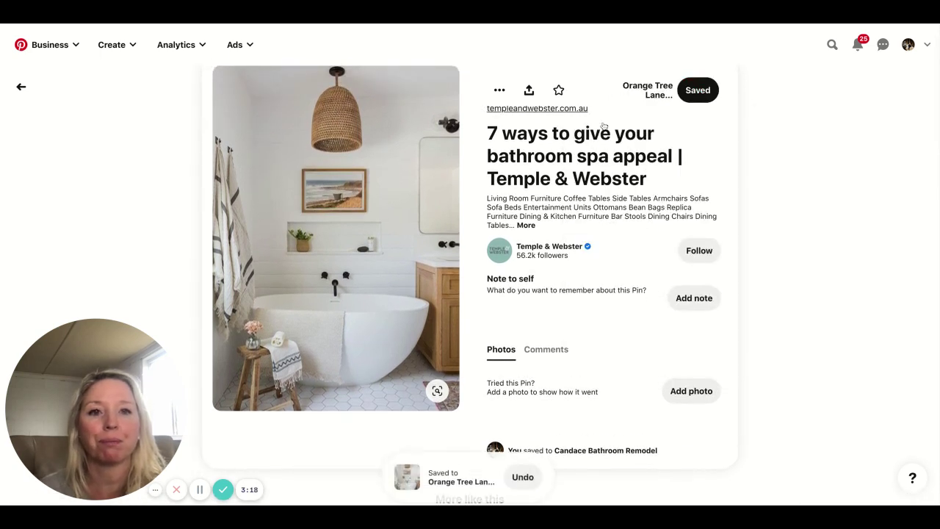
left_click(21, 87)
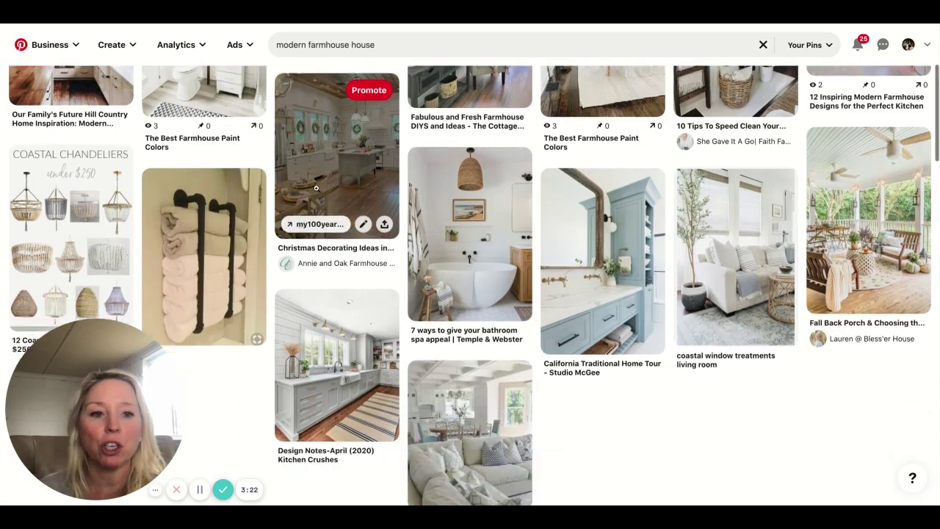
- Save the "California Traditional Home Tour - Studio McGee" Pin to the Orange Tree Lane Inspiration board and return to the results
scroll(618, 220, "down", 1)
left_click(618, 217)
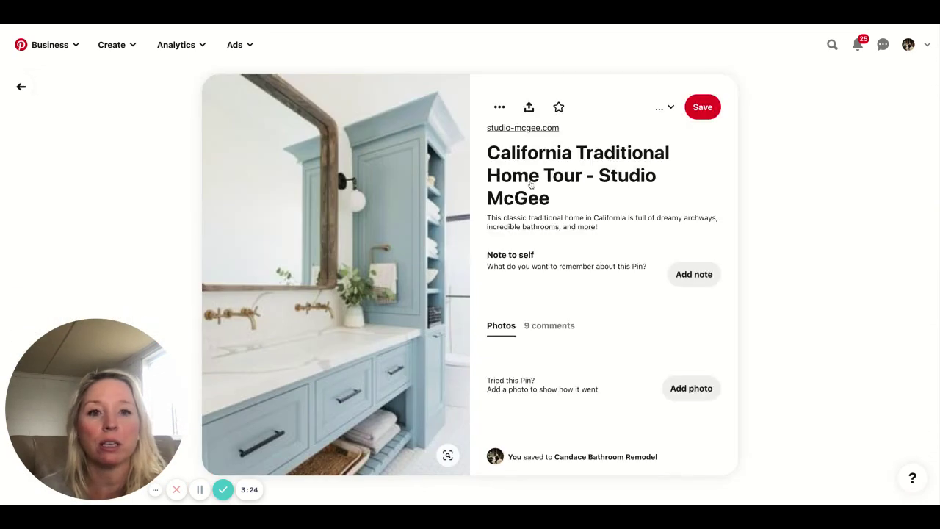
left_click(670, 107)
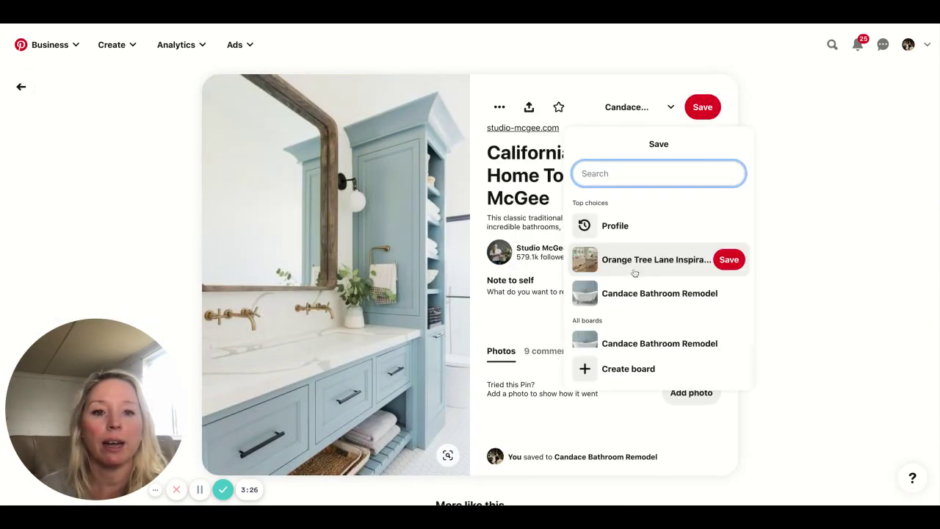
scroll(635, 273, "down", 5)
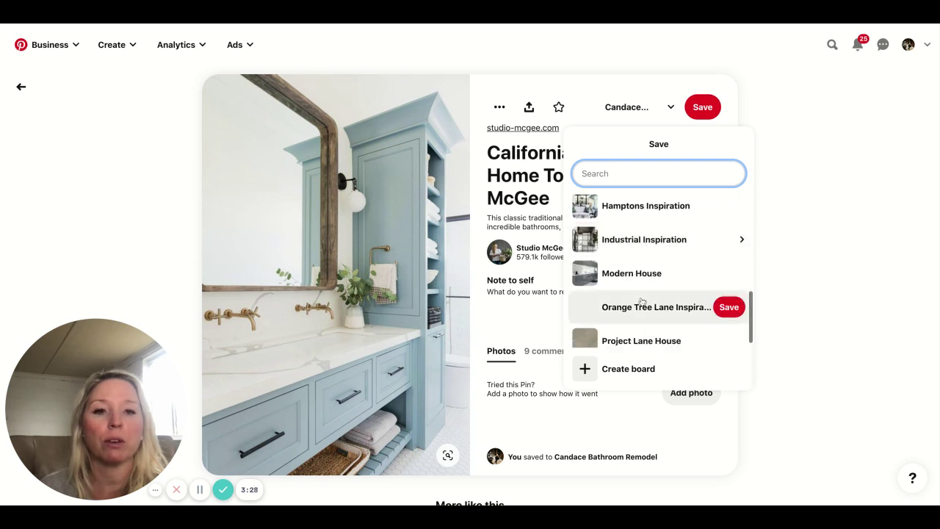
left_click(663, 299)
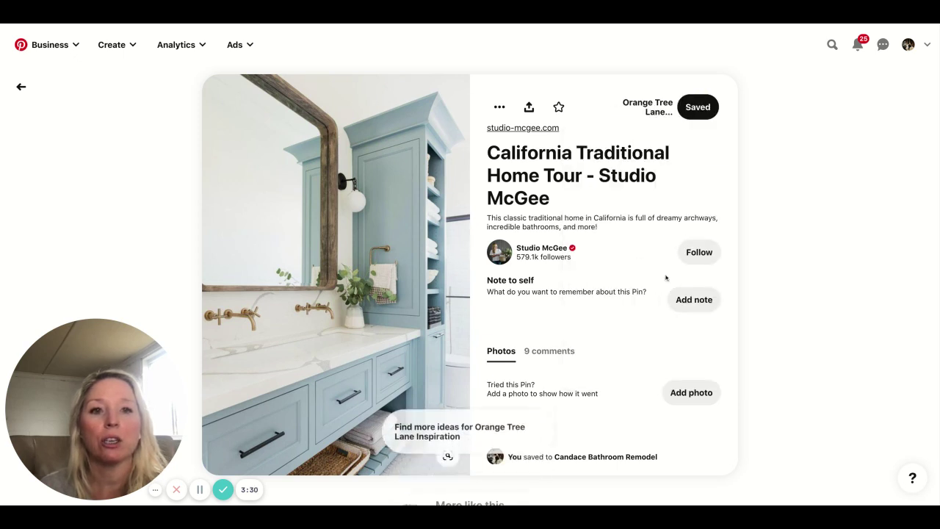
left_click(22, 87)
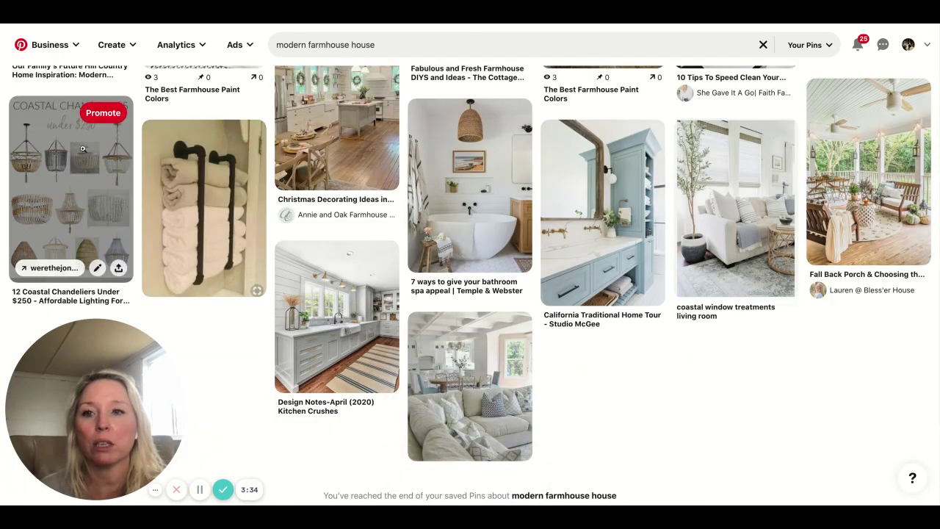
- Save the "Heartland Plans | Clark & Co. Homes" archway Pin to the Orange Tree Lane Inspiration board and return to the results
scroll(237, 198, "down", 10)
scroll(237, 197, "down", 5)
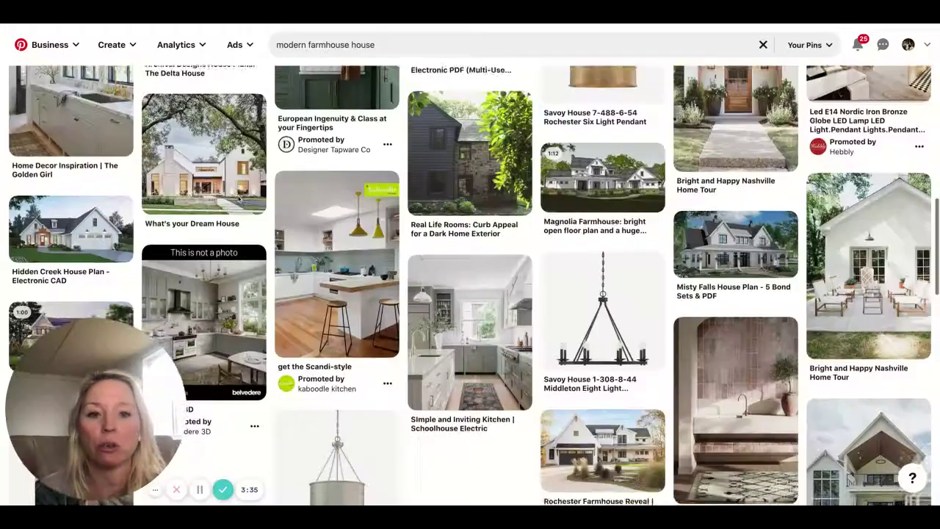
scroll(237, 197, "down", 4)
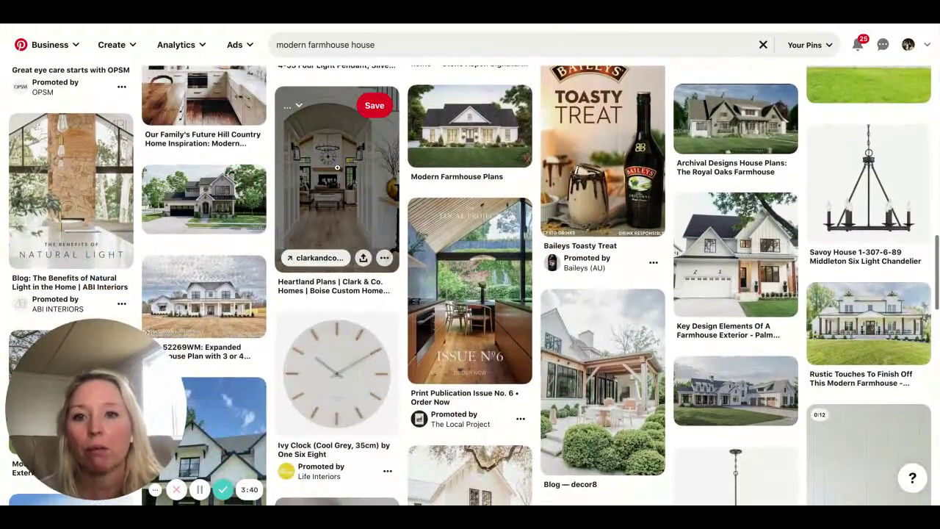
left_click(393, 182)
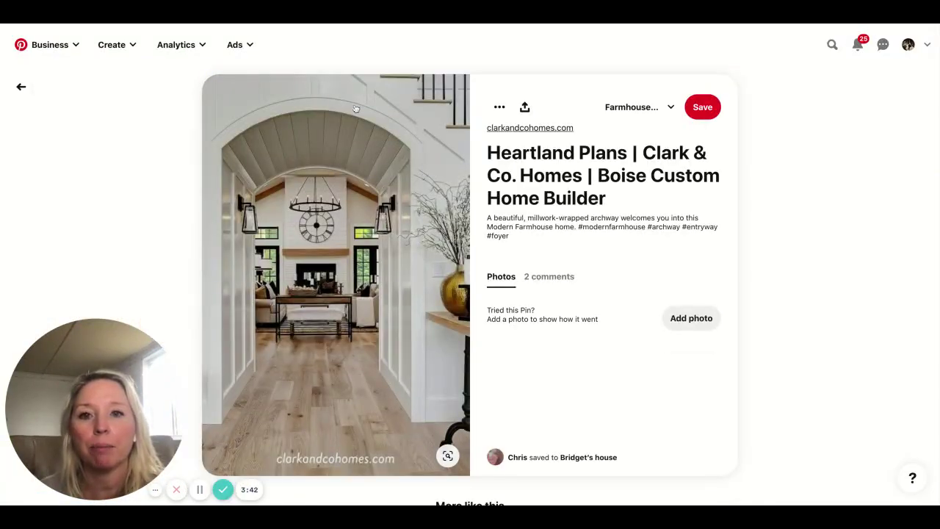
left_click(670, 107)
scroll(650, 273, "down", 5)
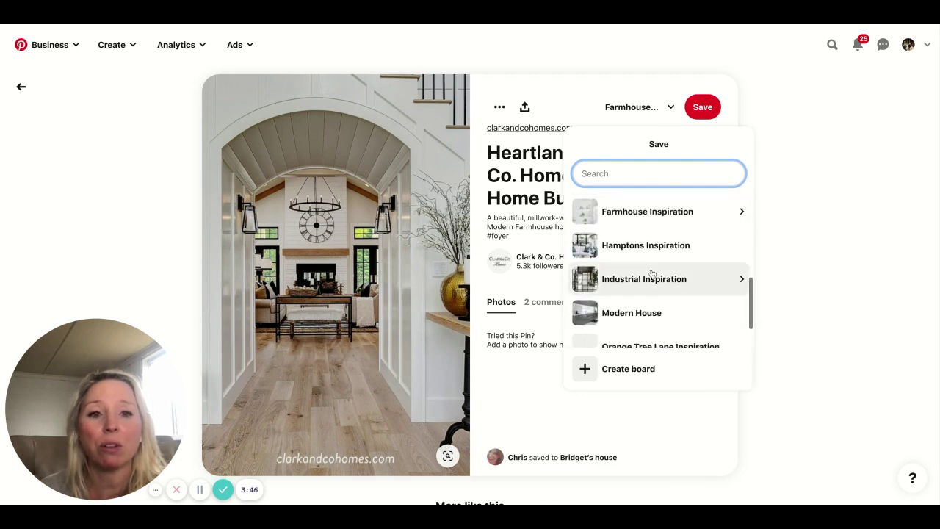
scroll(647, 281, "down", 1)
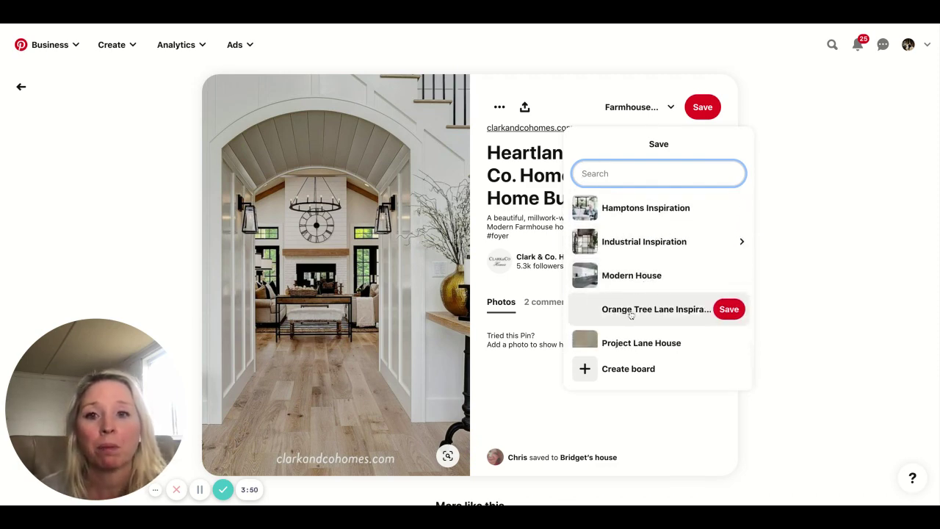
left_click(729, 309)
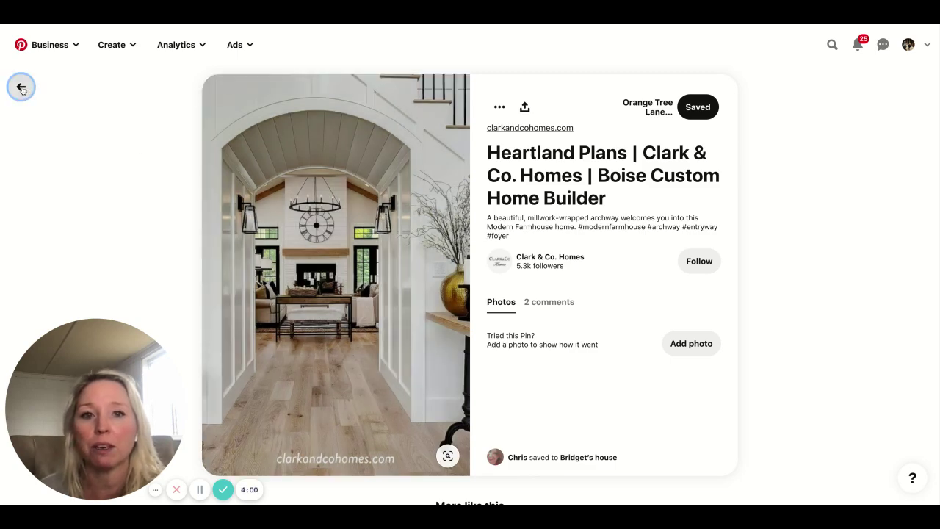
left_click(21, 87)
- Save "The Best Classic White Farmhouse Inspiration" porch Pin to the Orange Tree Lane Inspiration board and return to the results
scroll(588, 284, "down", 2)
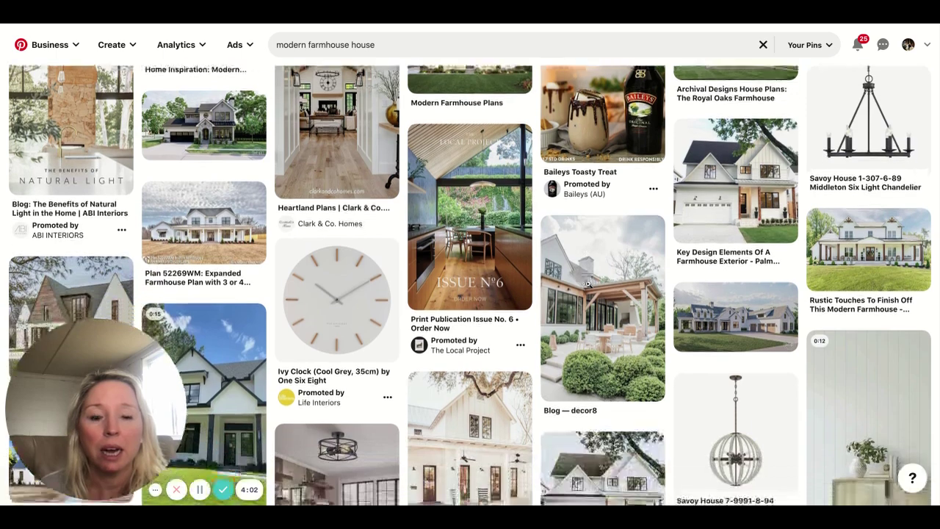
scroll(588, 284, "down", 4)
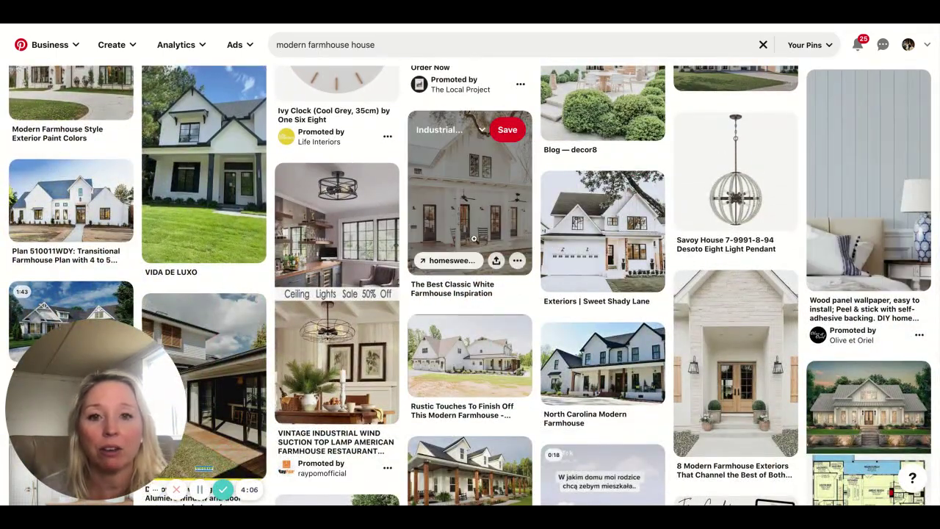
left_click(461, 180)
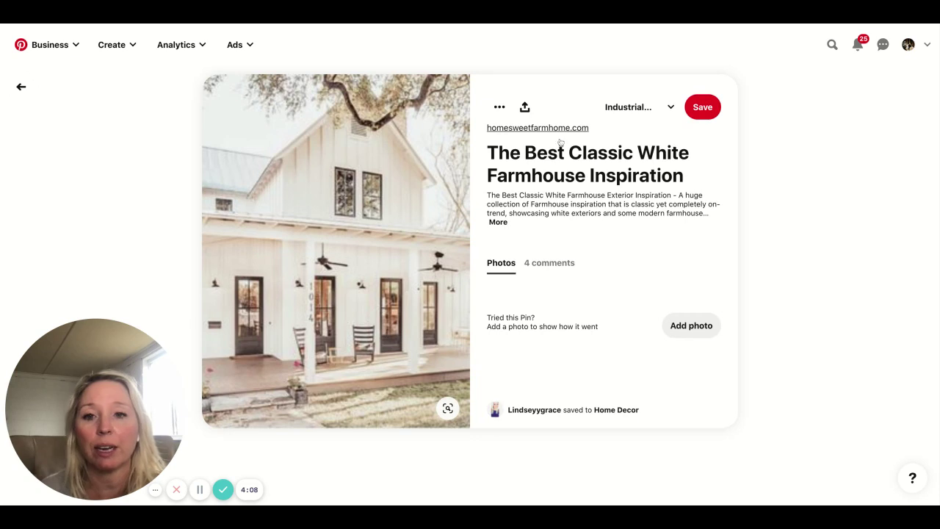
left_click(672, 108)
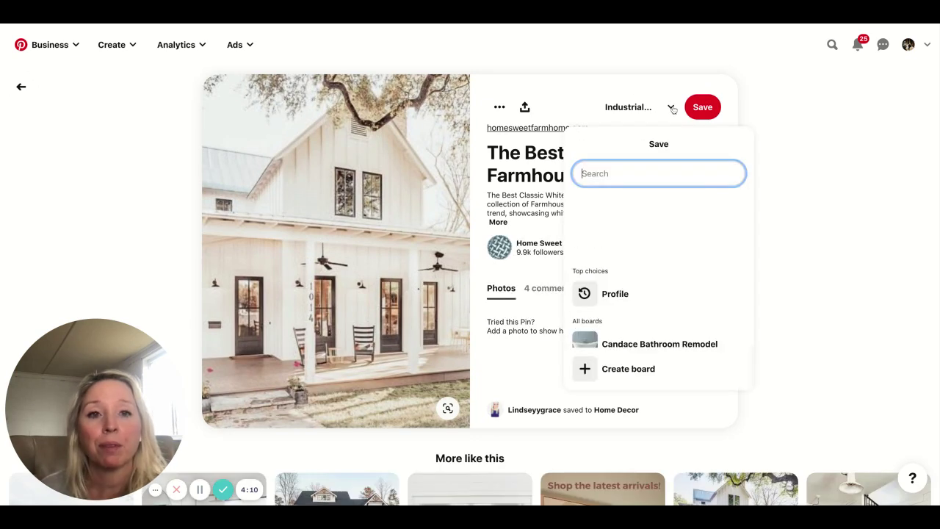
left_click(650, 259)
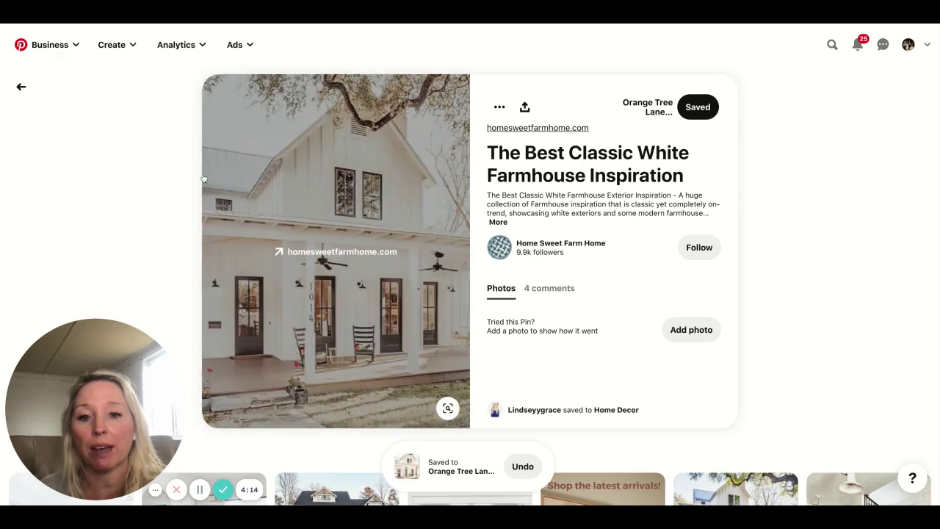
left_click(22, 87)
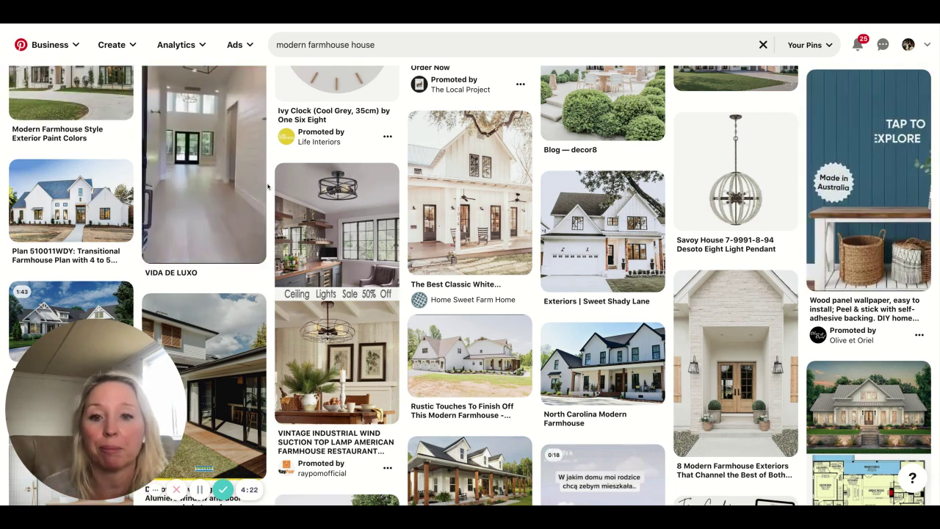
- Look through more of the modern farmhouse results, then search your Pins for "kitchen"
scroll(268, 186, "down", 2)
scroll(268, 186, "down", 4)
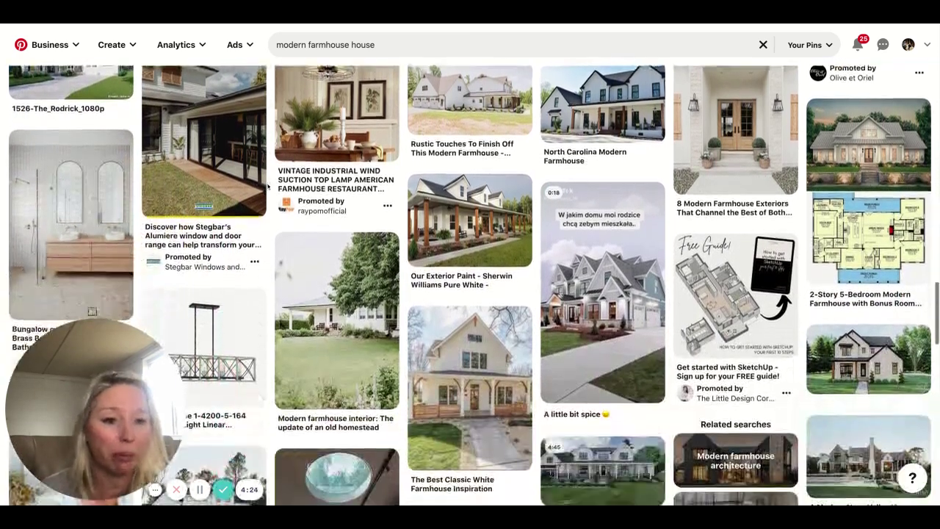
scroll(470, 285, "down", 5)
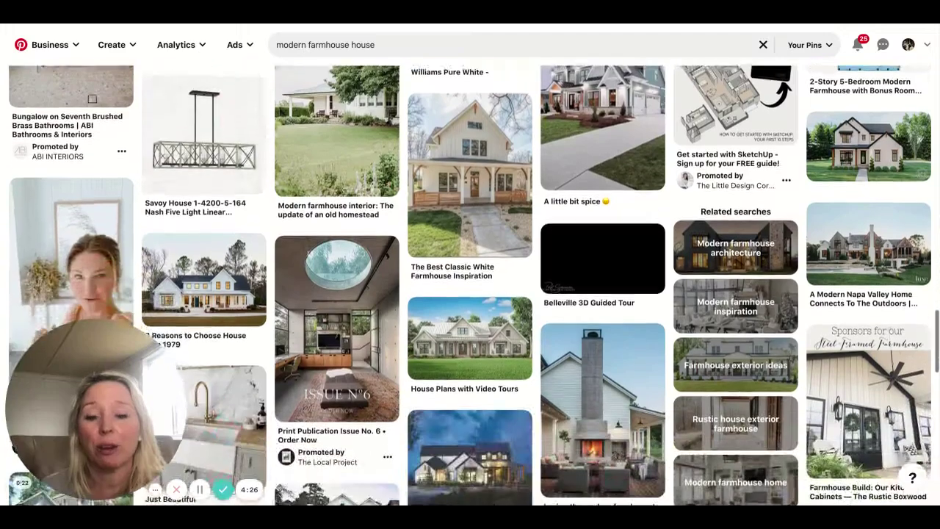
scroll(366, 199, "down", 10)
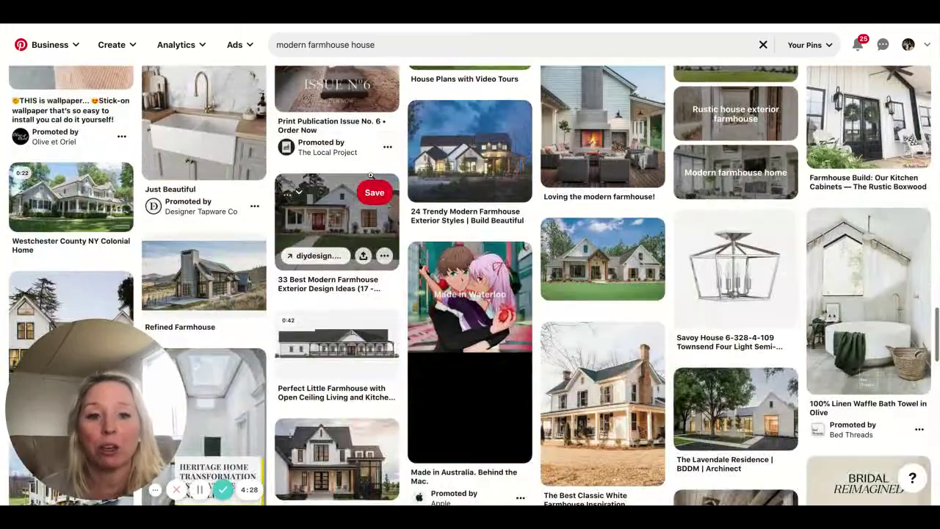
scroll(371, 176, "up", 20)
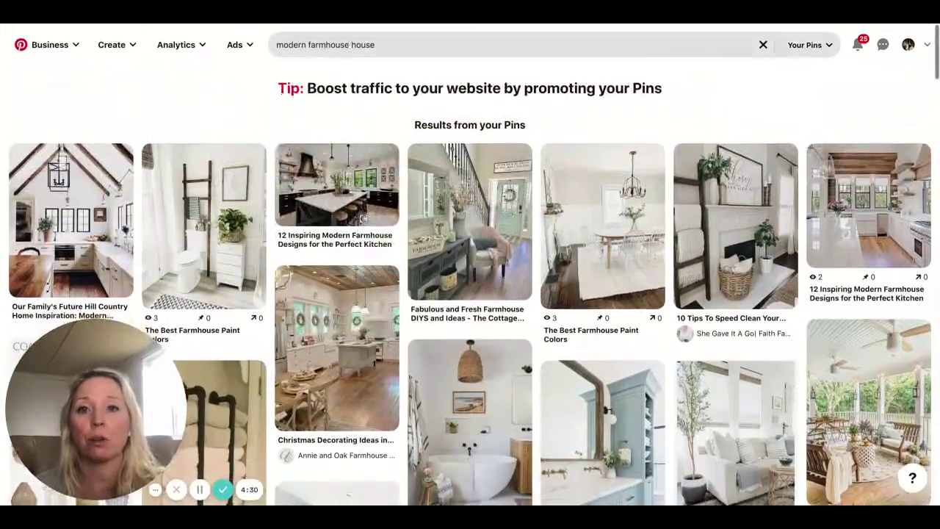
left_click(350, 44)
key("ctrl+a")
type("ki")
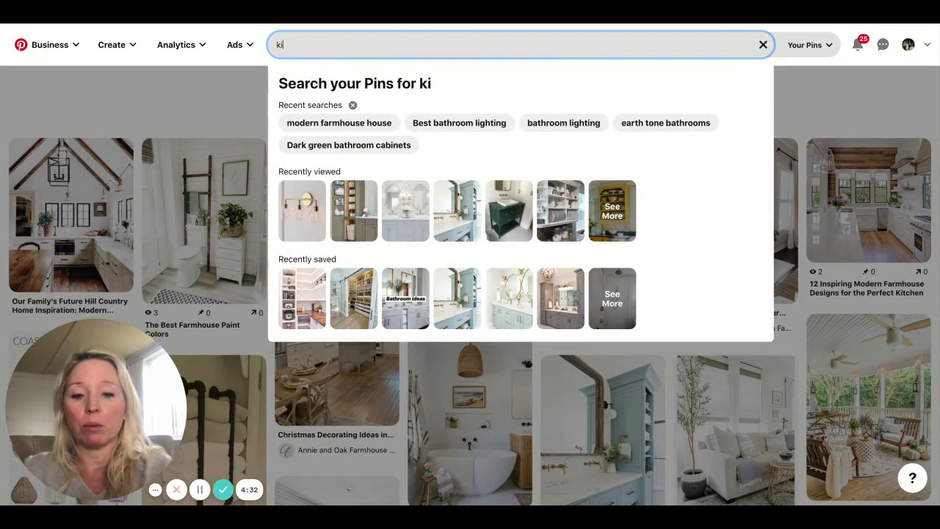
key("Return")
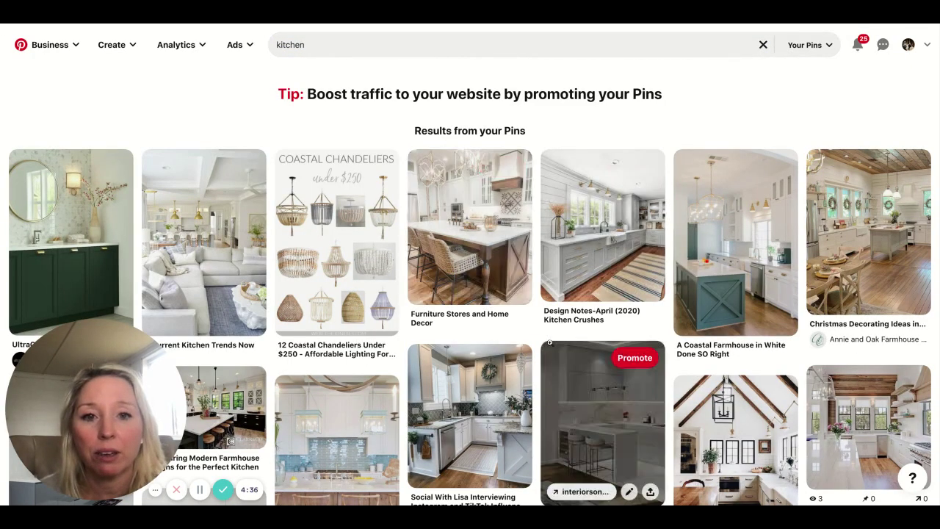
- Save the "Design Notes-April (2020) Kitchen Crushes" Pin to the Orange Tree Lane Inspiration board and return to the results
left_click(586, 211)
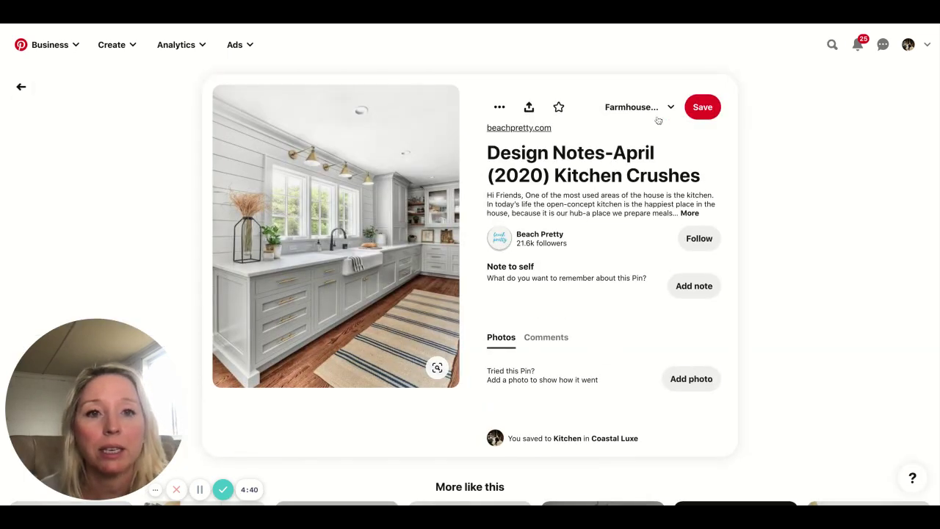
left_click(671, 107)
scroll(640, 272, "down", 5)
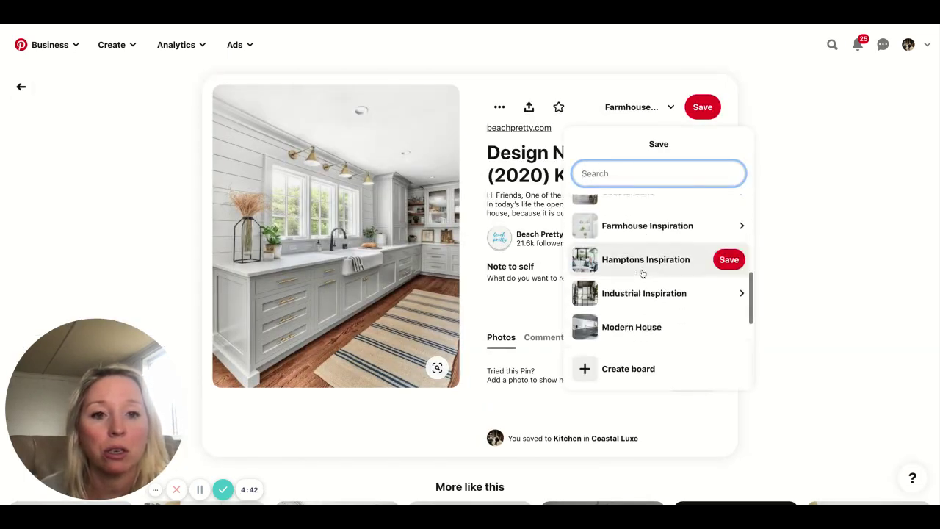
scroll(639, 275, "up", 4)
left_click(661, 240)
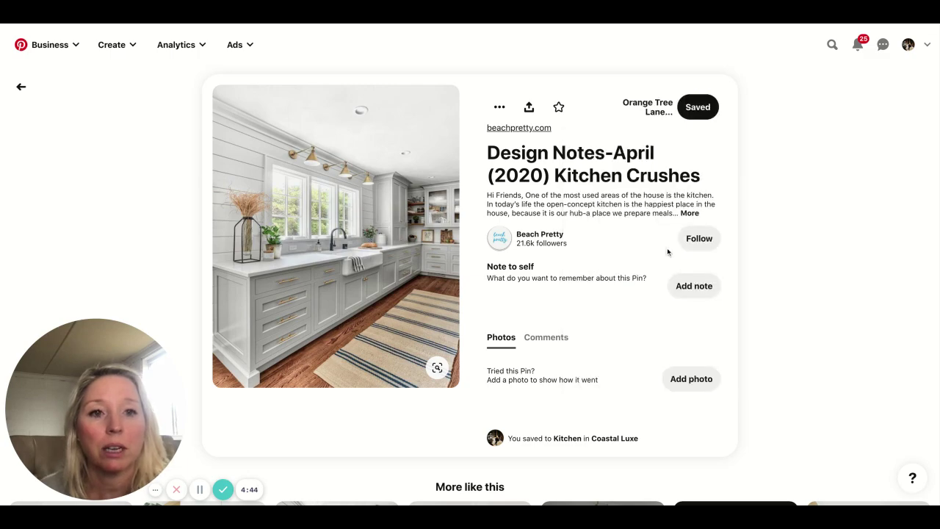
left_click(21, 87)
- Save the "10 Beautiful Beach House Kitchens" Pin to the Orange Tree Lane Inspiration board and return to the results
scroll(455, 242, "down", 3)
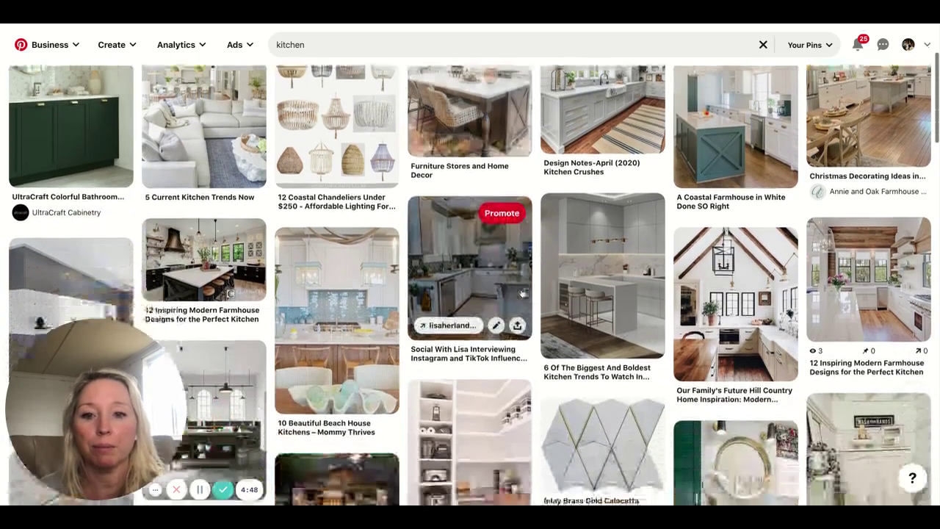
left_click(343, 270)
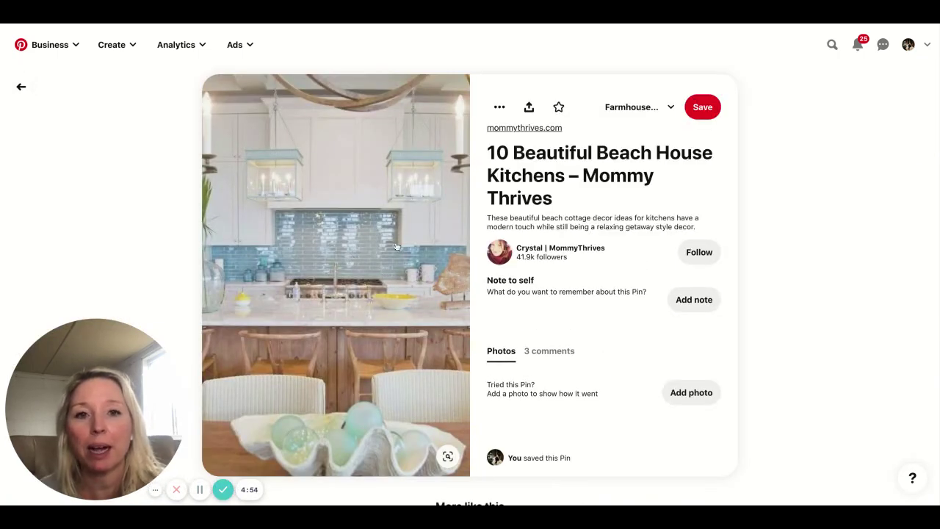
left_click(670, 109)
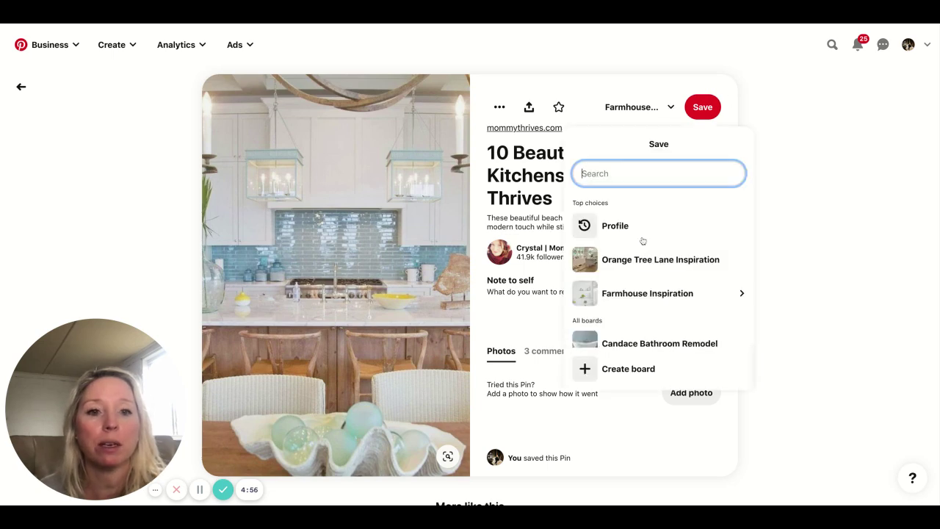
scroll(643, 264, "down", 5)
scroll(646, 312, "down", 2)
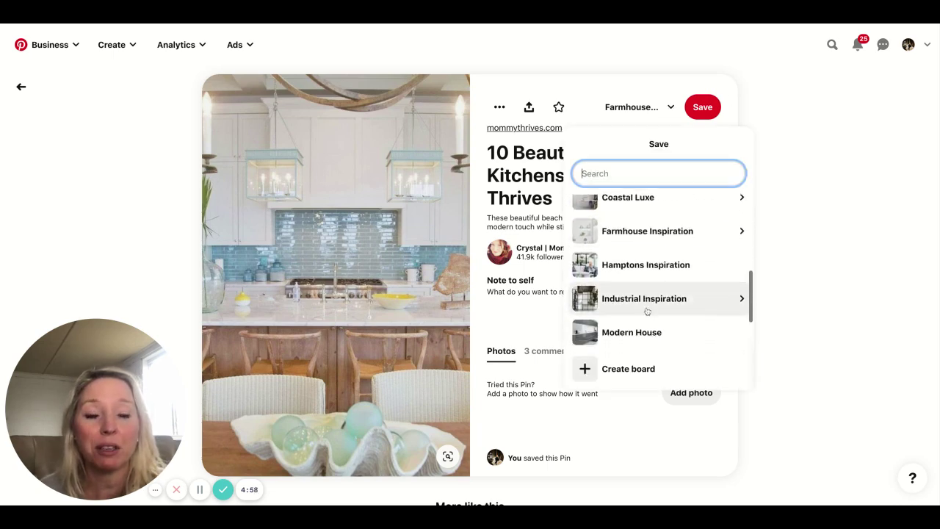
left_click(729, 304)
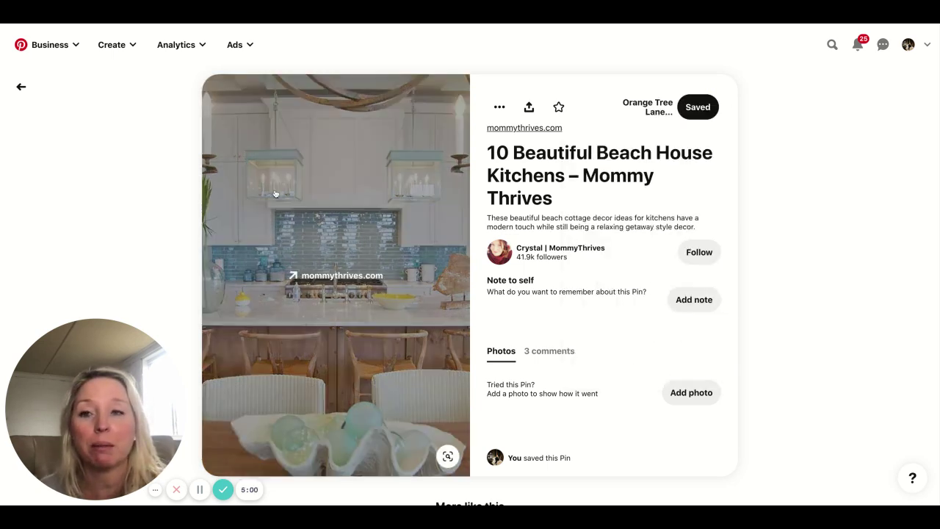
left_click(20, 87)
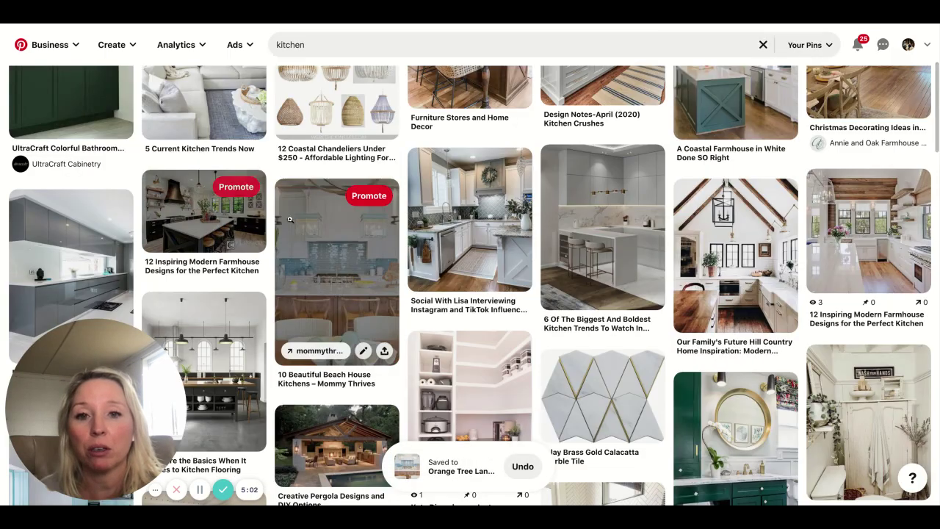
- Save the "Weekend Antique Finds" Pin to the Orange Tree Lane Inspiration board and return to the results
scroll(403, 248, "down", 2)
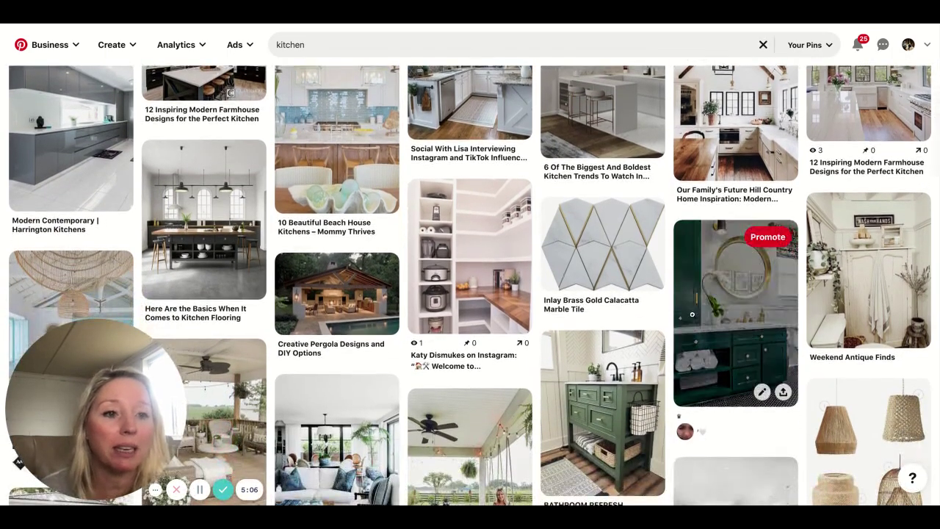
left_click(849, 285)
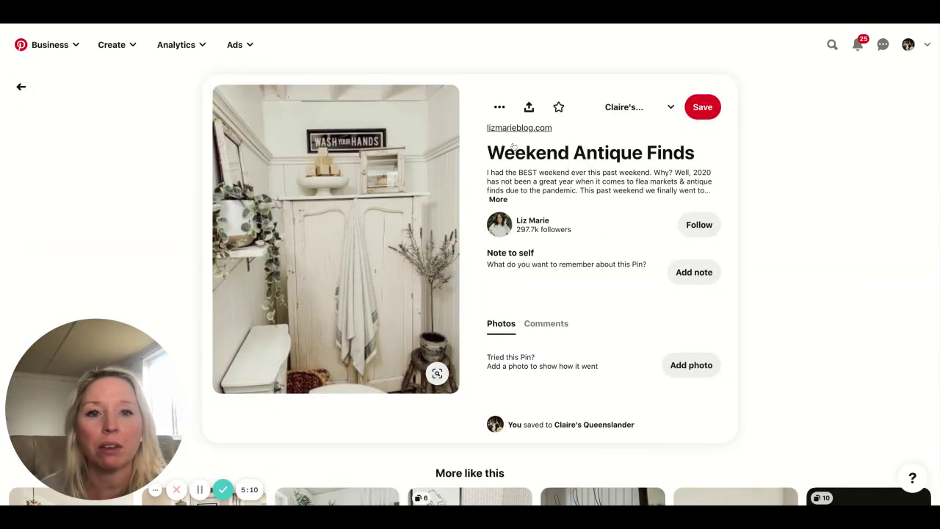
left_click(670, 108)
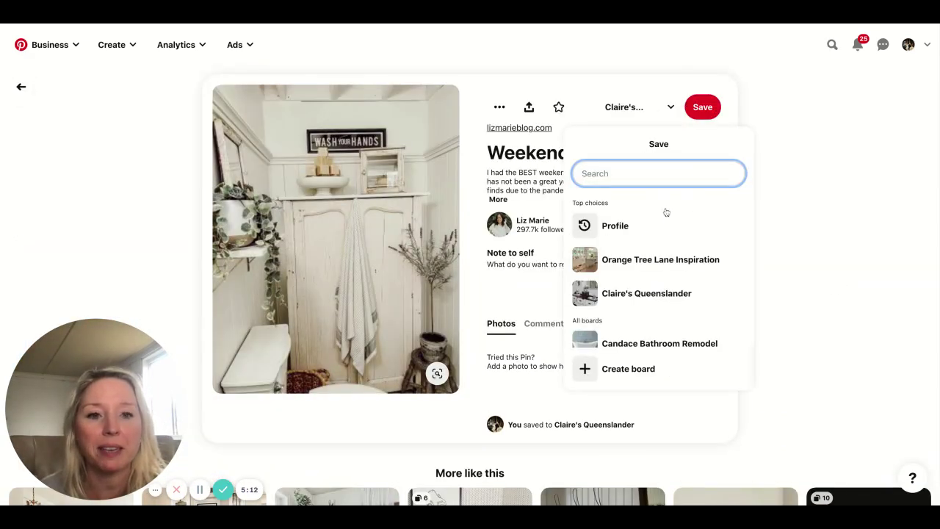
left_click(657, 265)
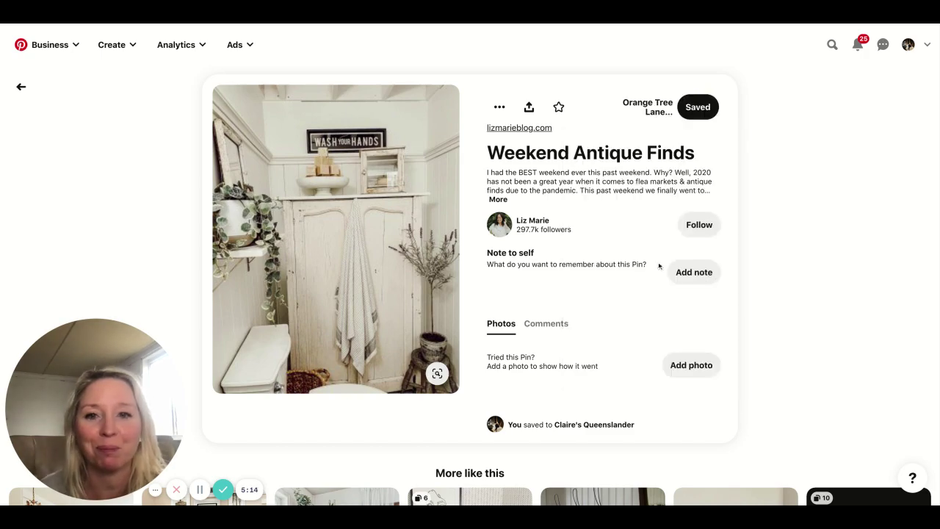
left_click(20, 87)
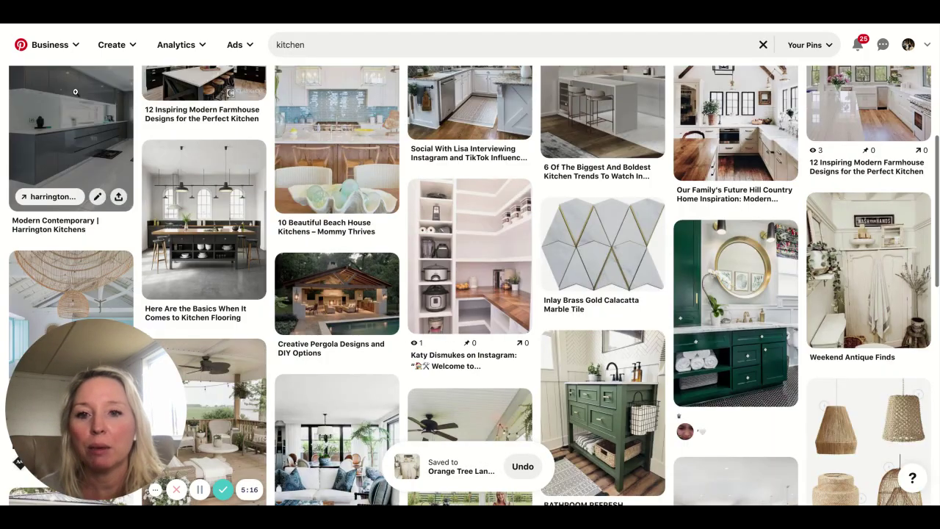
- Save the "Creative Pergola Designs and DIY Options" Pin to the Orange Tree Lane Inspiration board and return to the results
scroll(305, 177, "down", 1)
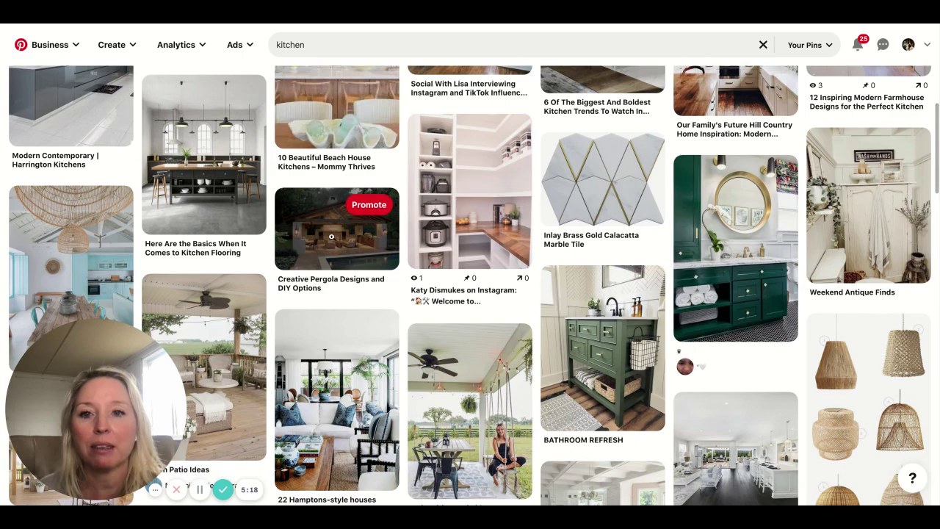
left_click(332, 235)
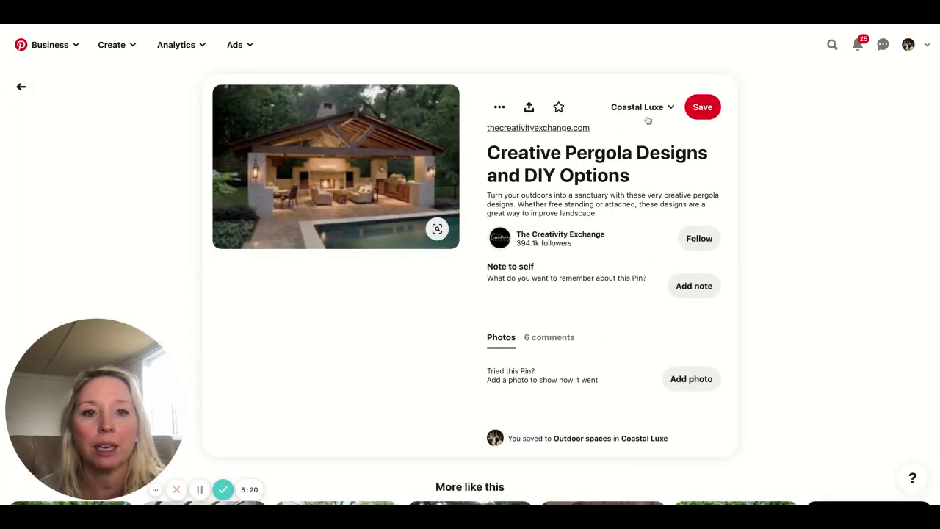
left_click(669, 108)
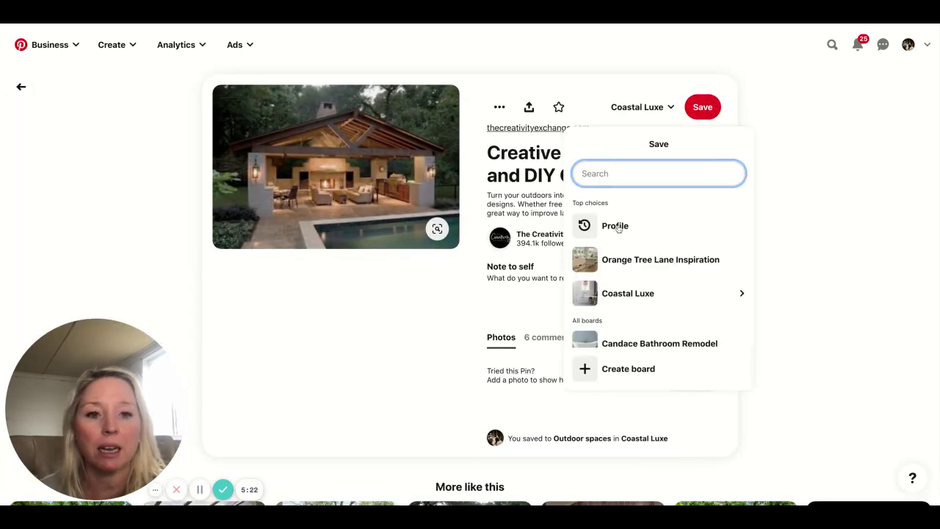
scroll(651, 275, "down", 1)
left_click(649, 220)
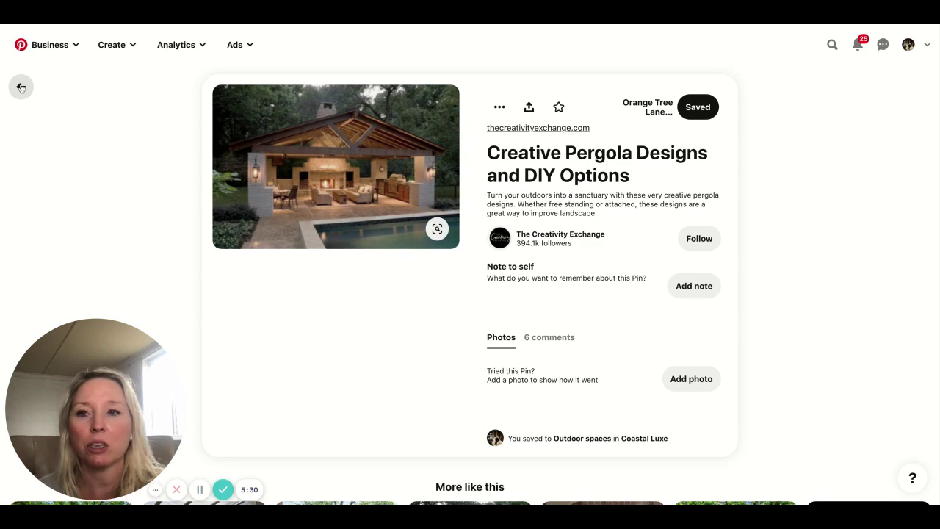
left_click(21, 87)
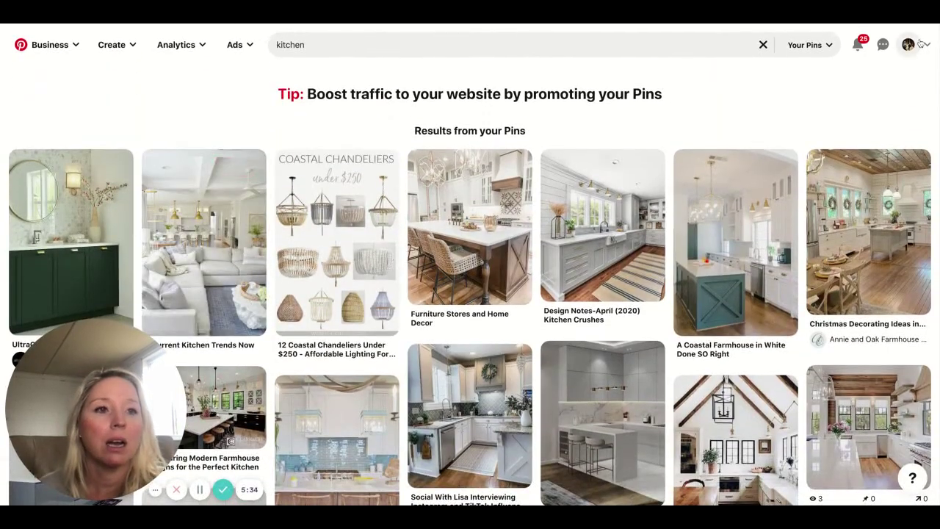
- Open the Orange Tree Lane Inspiration board from your profile and look through its saved Pins
left_click(918, 44)
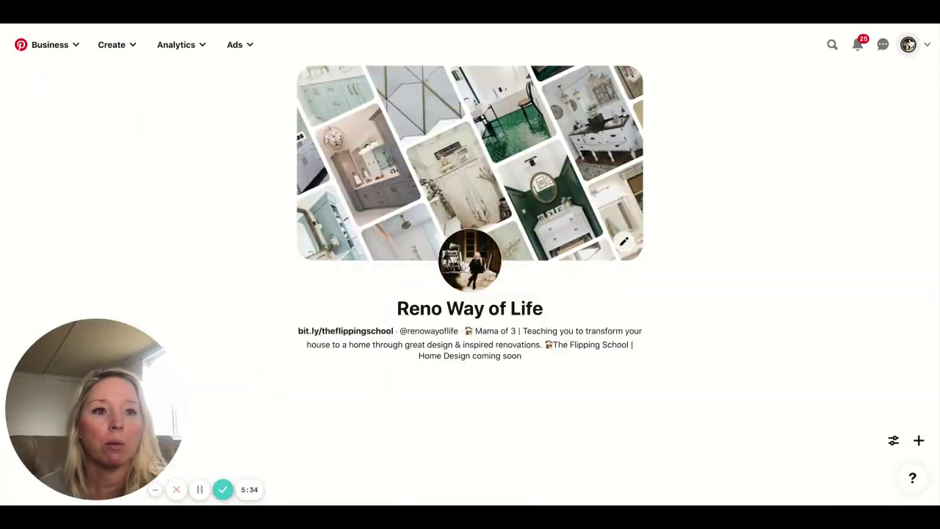
scroll(705, 219, "down", 3)
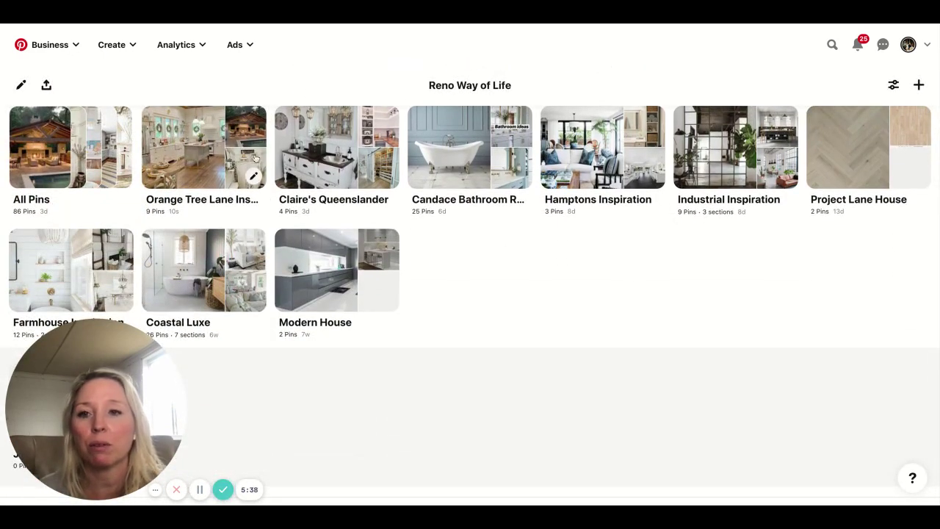
left_click(190, 170)
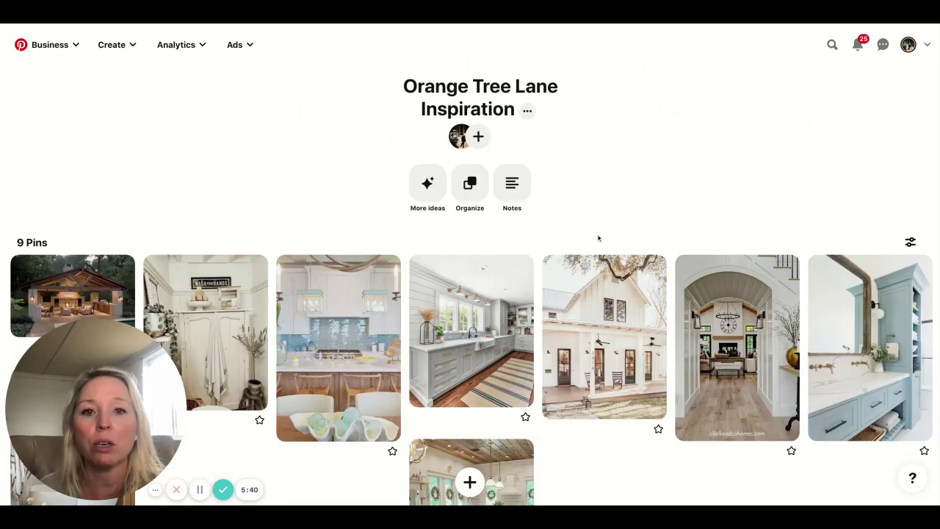
scroll(648, 193, "down", 3)
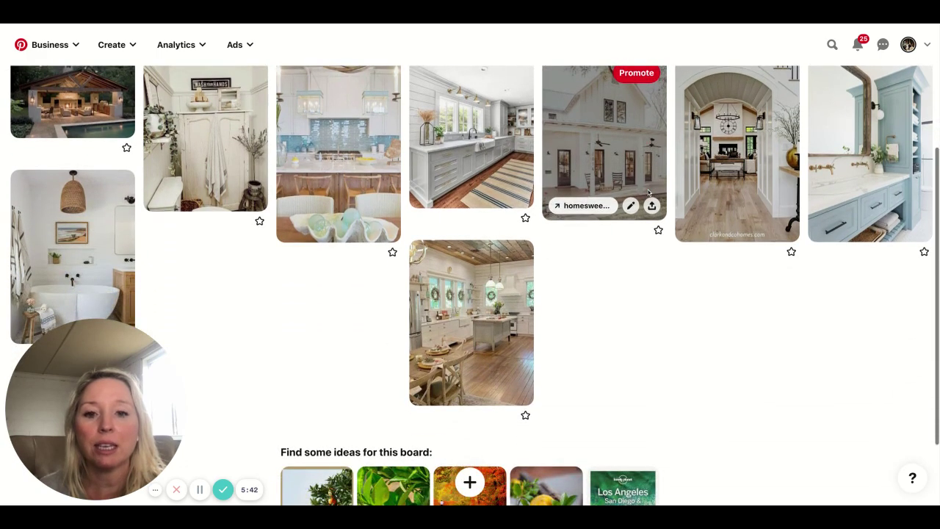
scroll(648, 192, "up", 1)
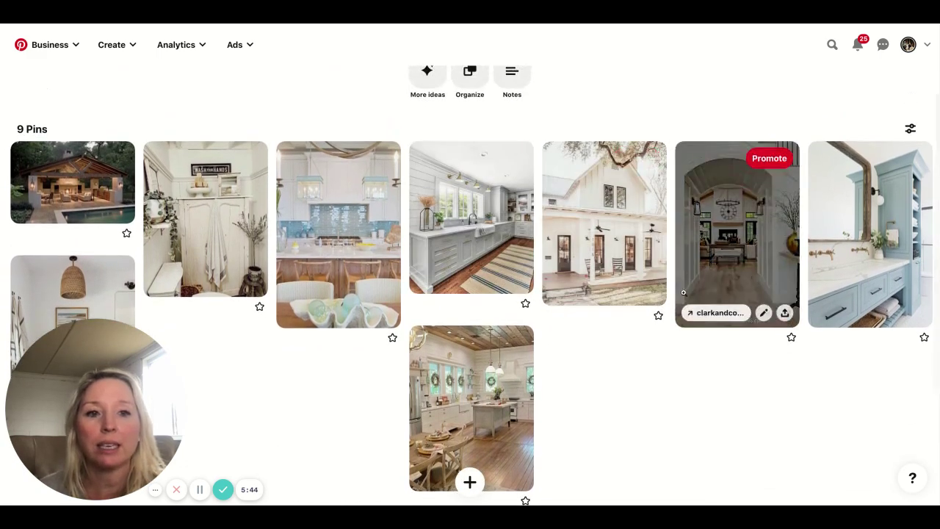
scroll(593, 290, "up", 1)
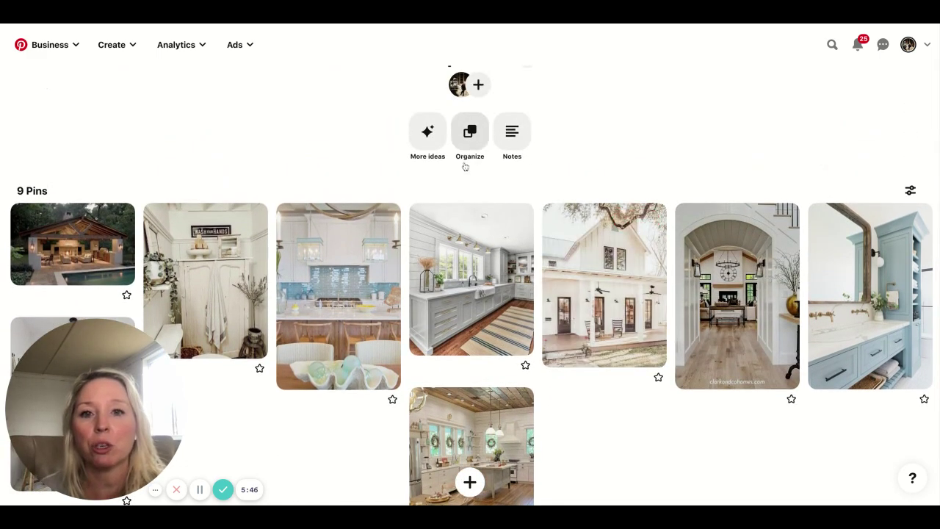
- Organize the board by moving the white bathtub, "Wash Your Hands" cabinet and blue vanity Pins into a new section named "Bathroom"
left_click(470, 142)
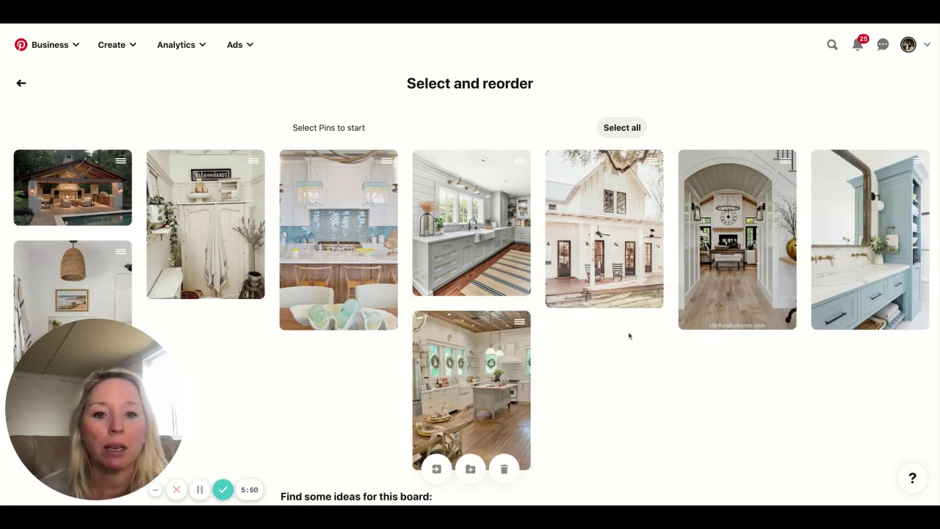
scroll(631, 335, "down", 1)
scroll(621, 339, "up", 1)
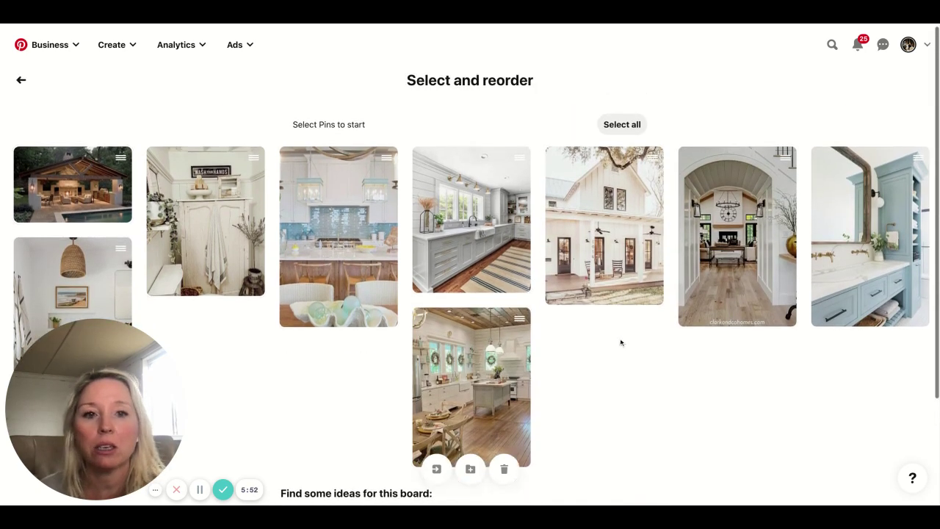
scroll(624, 332, "down", 1)
scroll(624, 334, "down", 1)
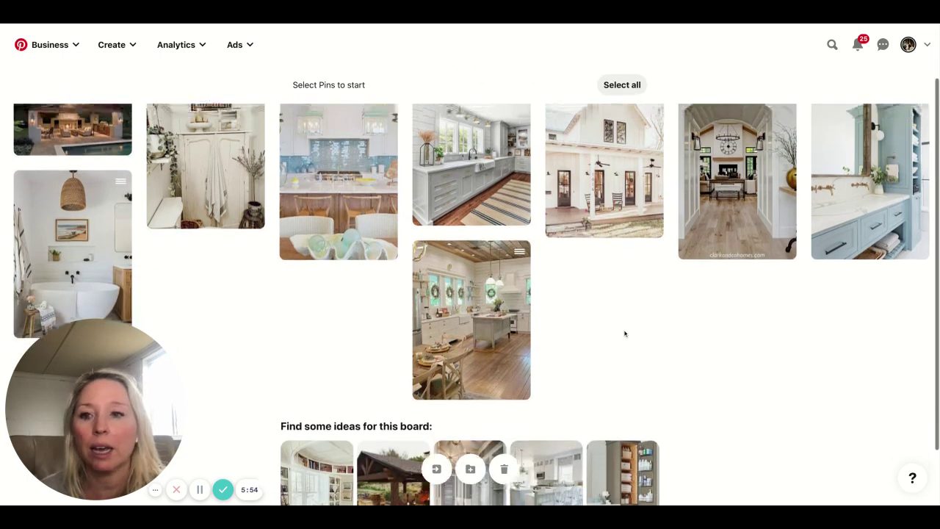
left_click(93, 226)
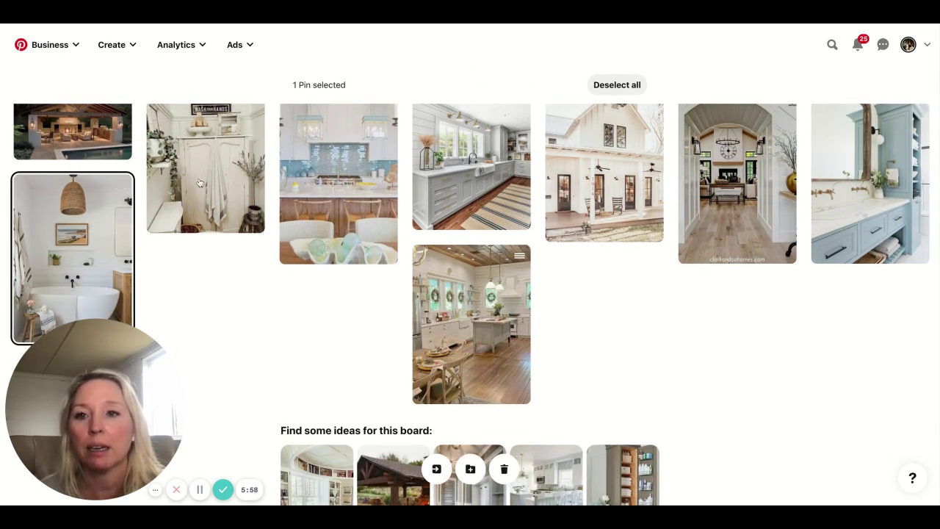
left_click(217, 181)
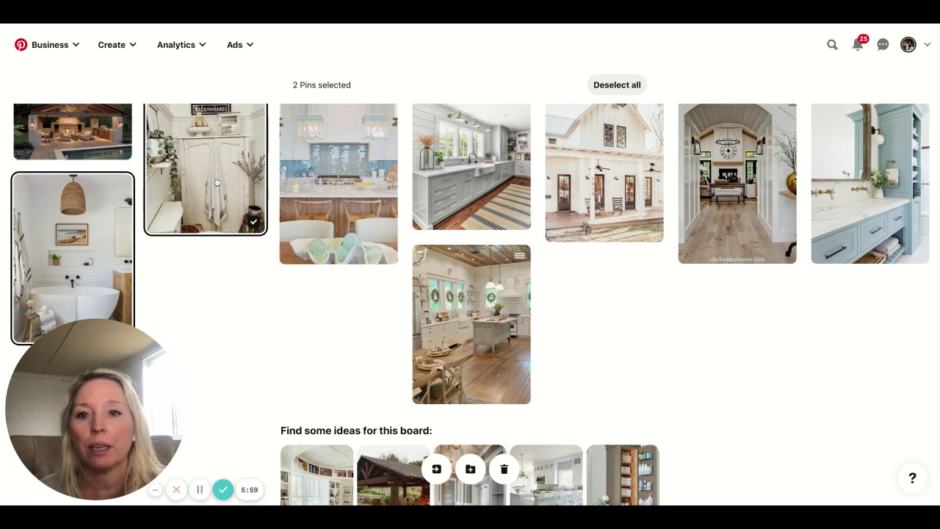
left_click(843, 216)
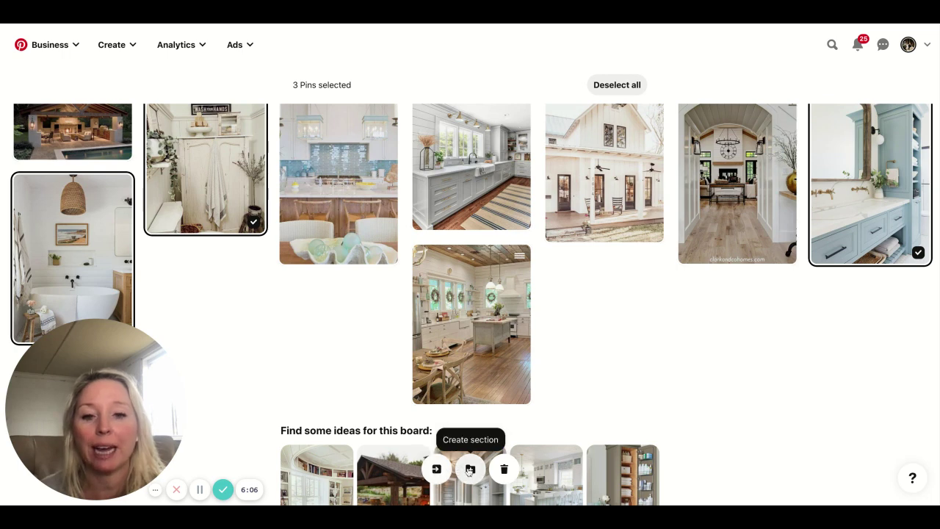
left_click(470, 470)
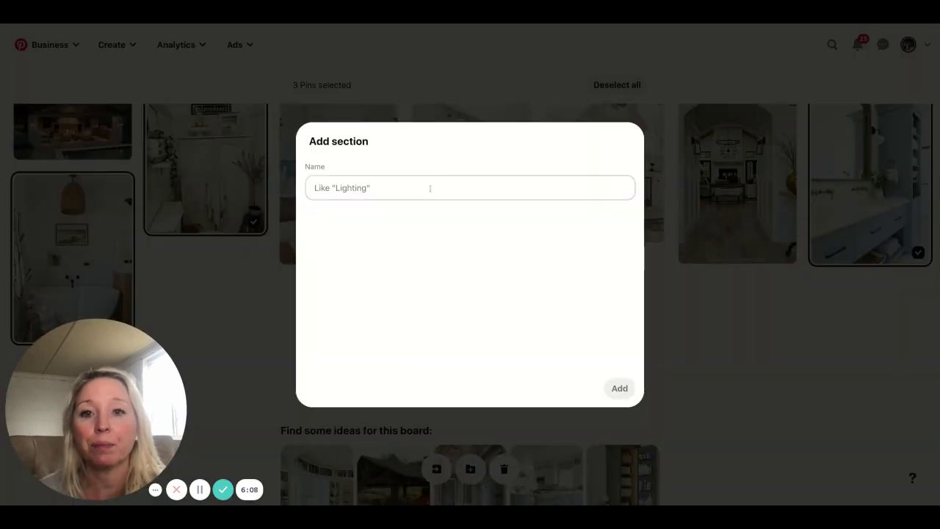
left_click(396, 188)
type("Bathroom")
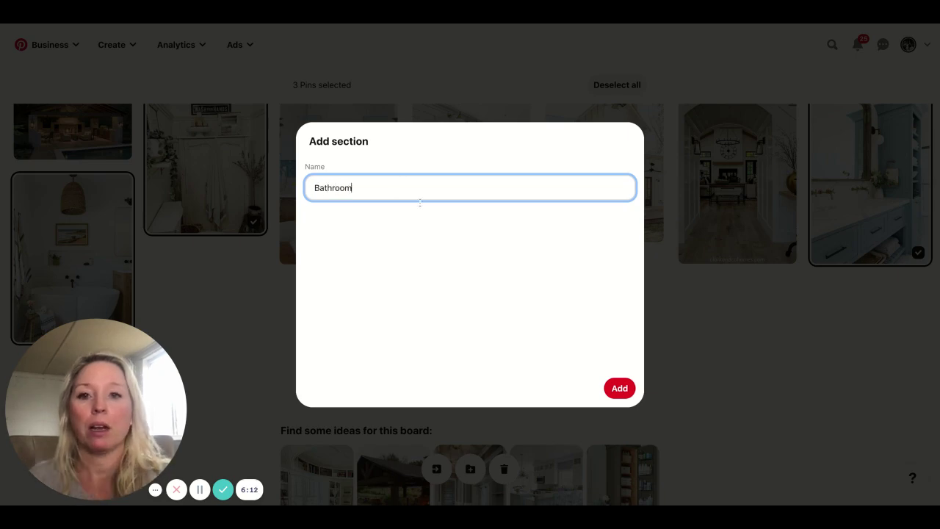
left_click(621, 392)
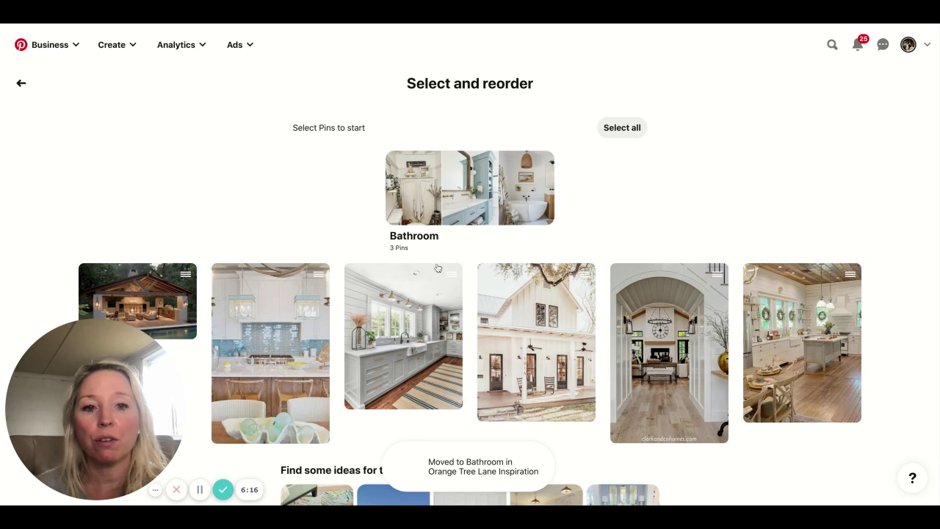
- Move the three kitchen Pins on the board into a new section named "Kitchen"
scroll(585, 220, "down", 2)
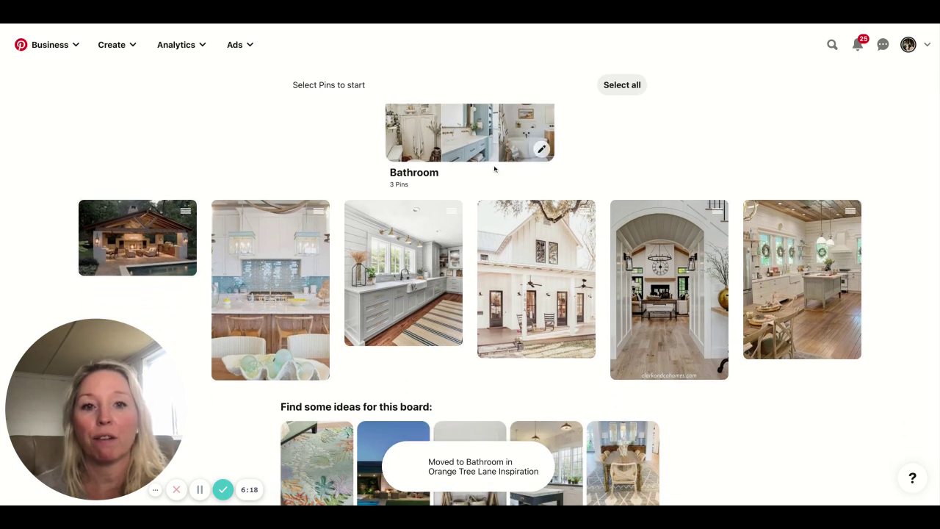
scroll(602, 180, "up", 2)
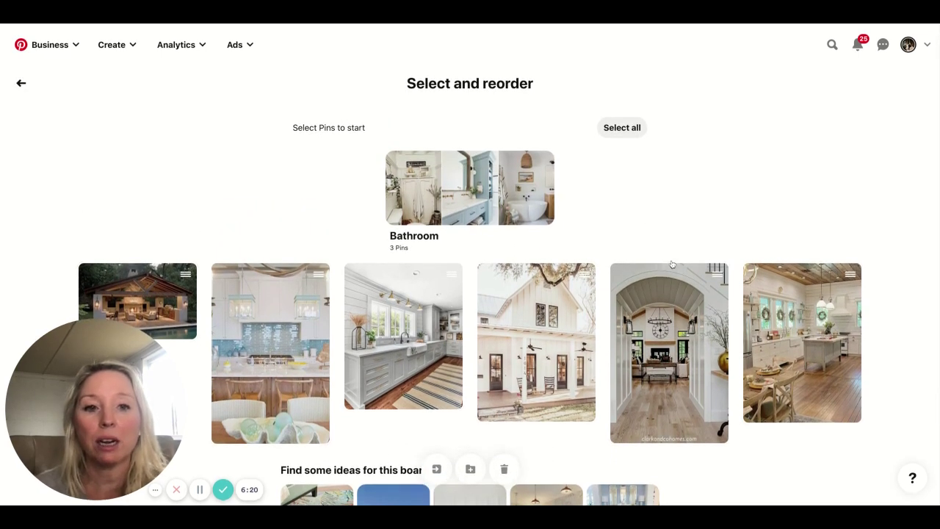
scroll(855, 353, "down", 2)
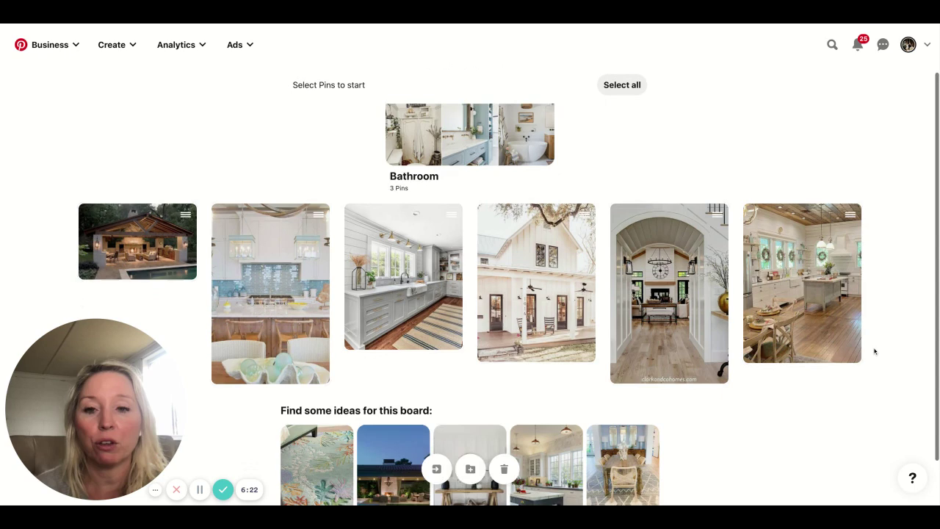
left_click(801, 294)
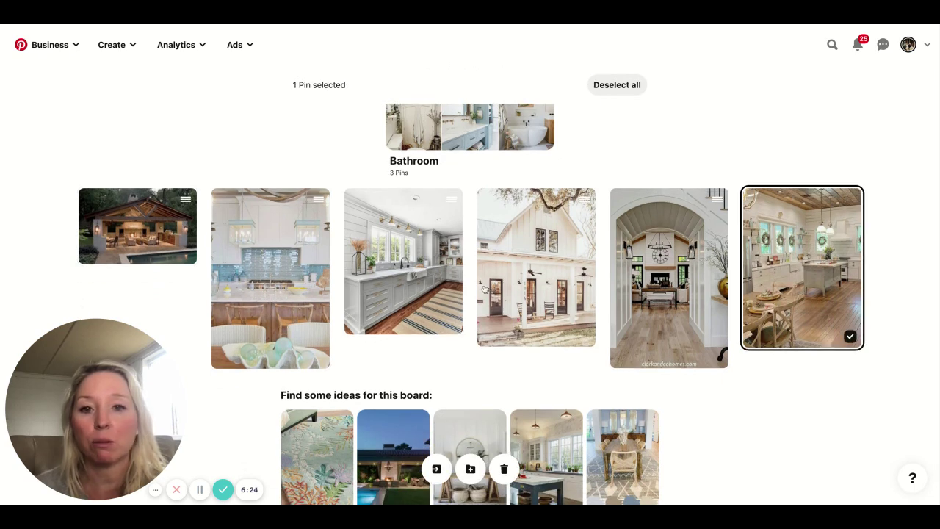
left_click(409, 274)
left_click(271, 280)
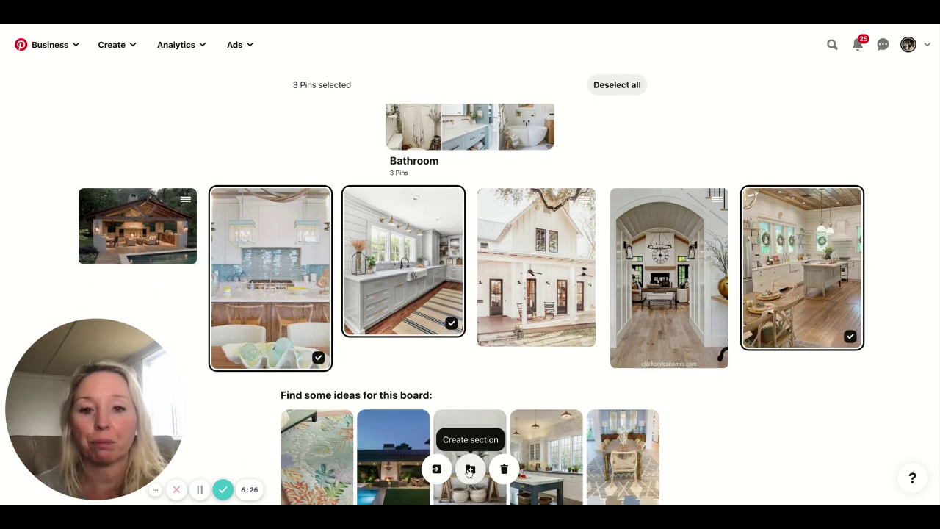
left_click(470, 468)
left_click(389, 190)
type("Kitchen")
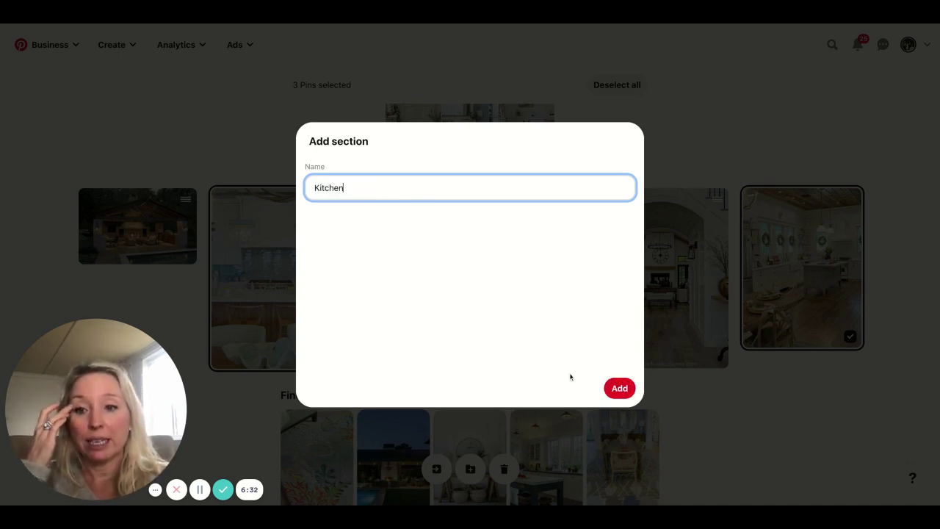
left_click(619, 388)
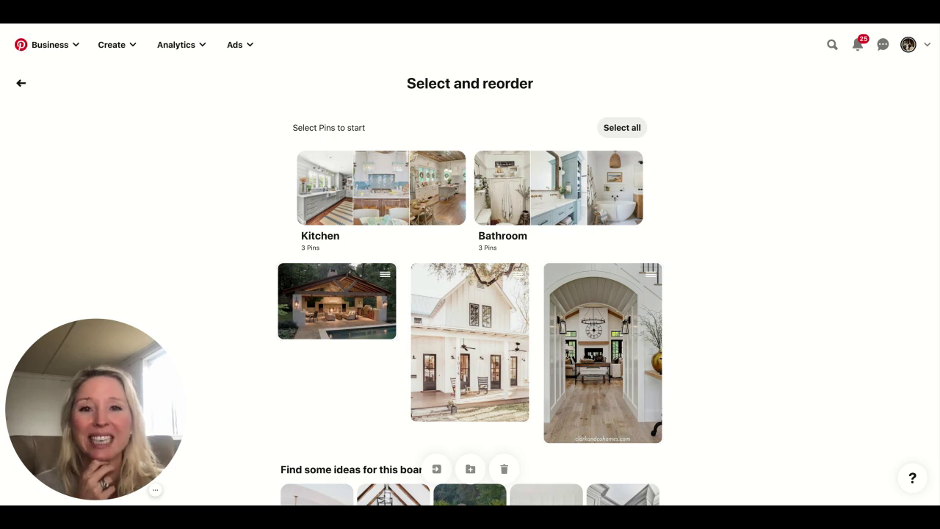
- Move the pergola and white farmhouse Pins into a new section named "Exteriors" and return to the board
left_click(353, 312)
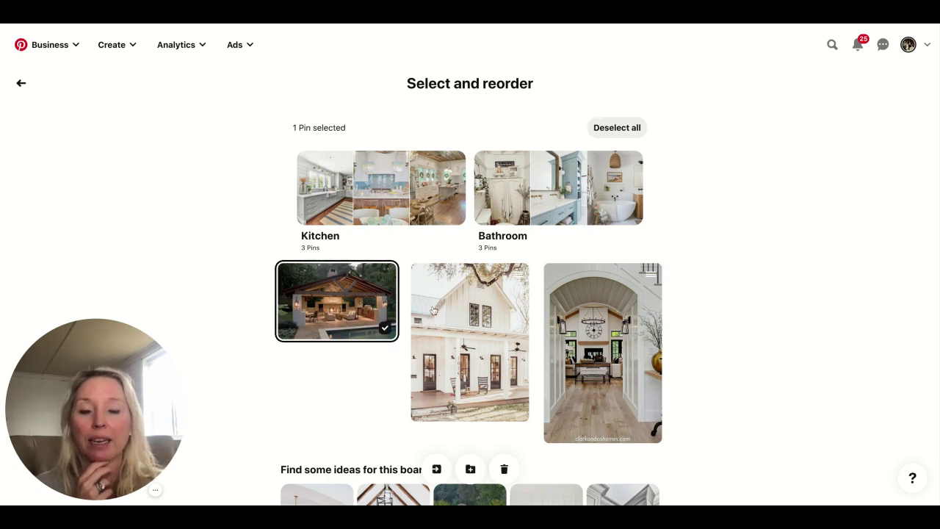
left_click(435, 310)
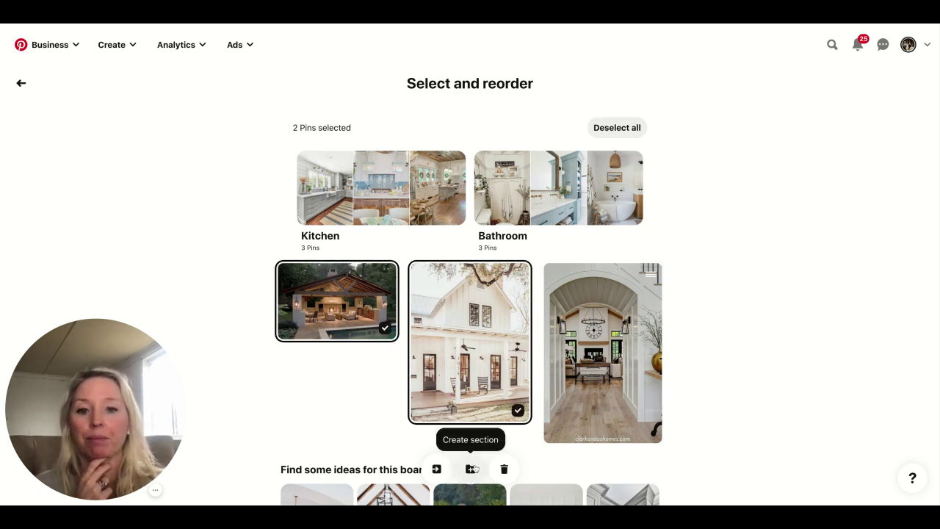
left_click(470, 469)
left_click(402, 187)
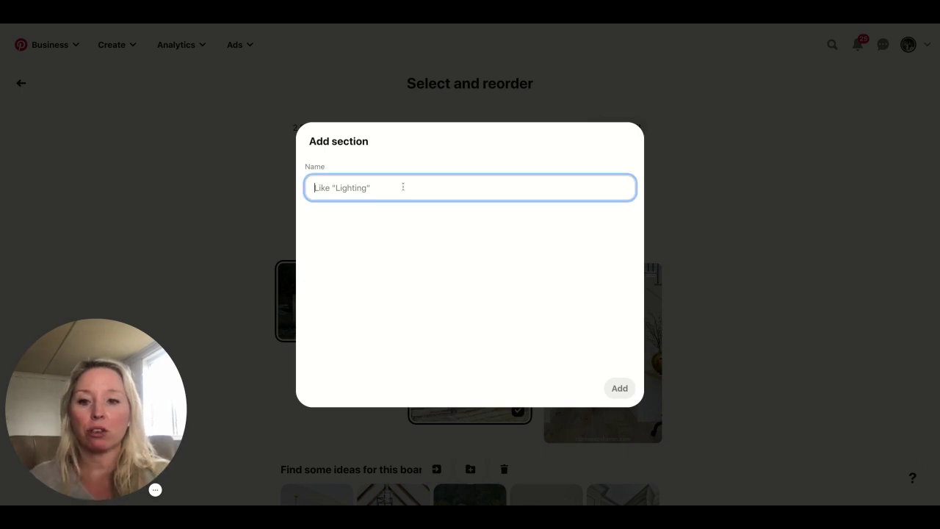
type("Exteriors")
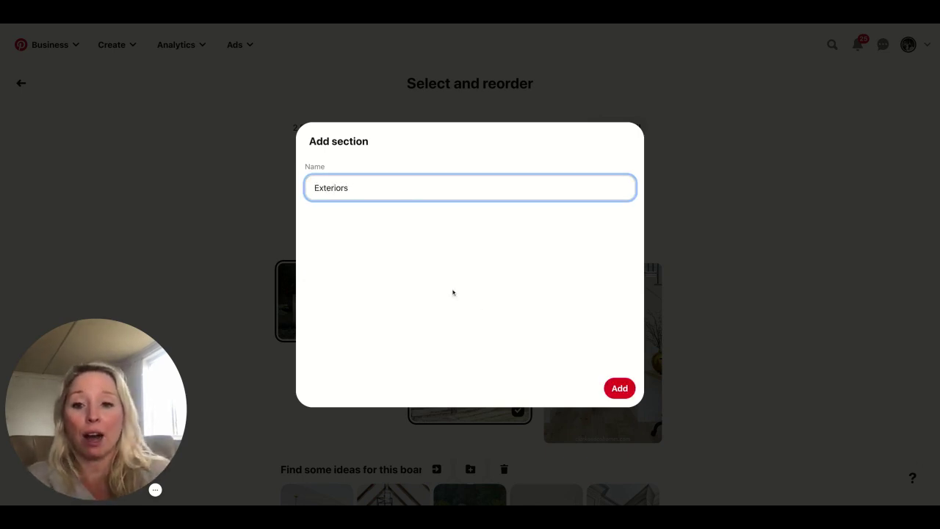
left_click(620, 387)
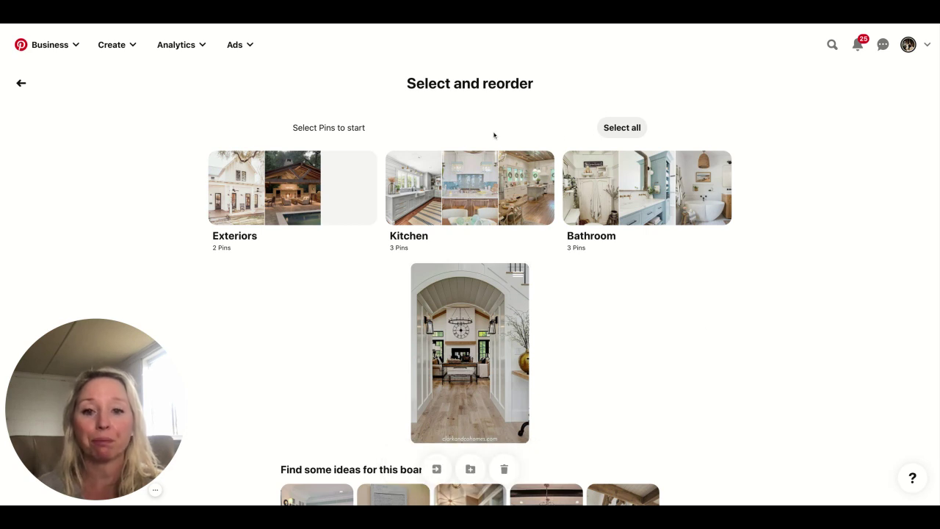
left_click(21, 83)
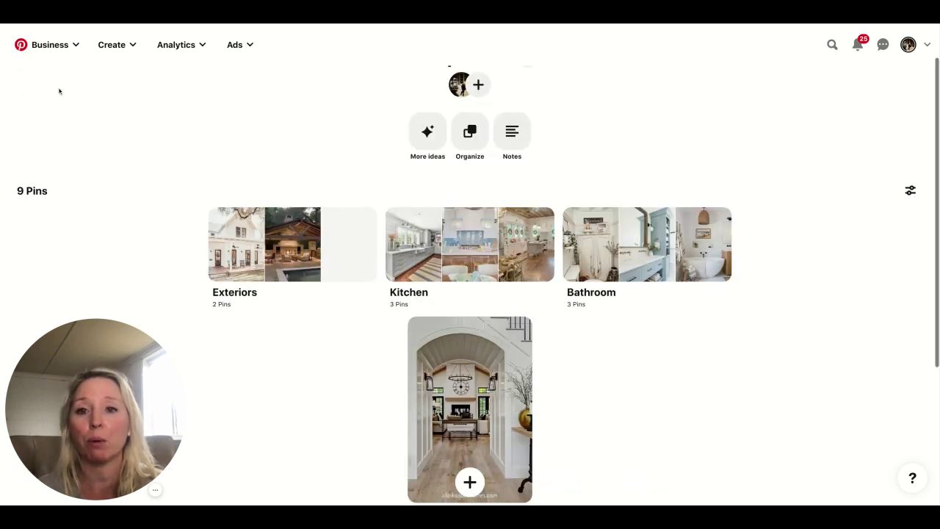